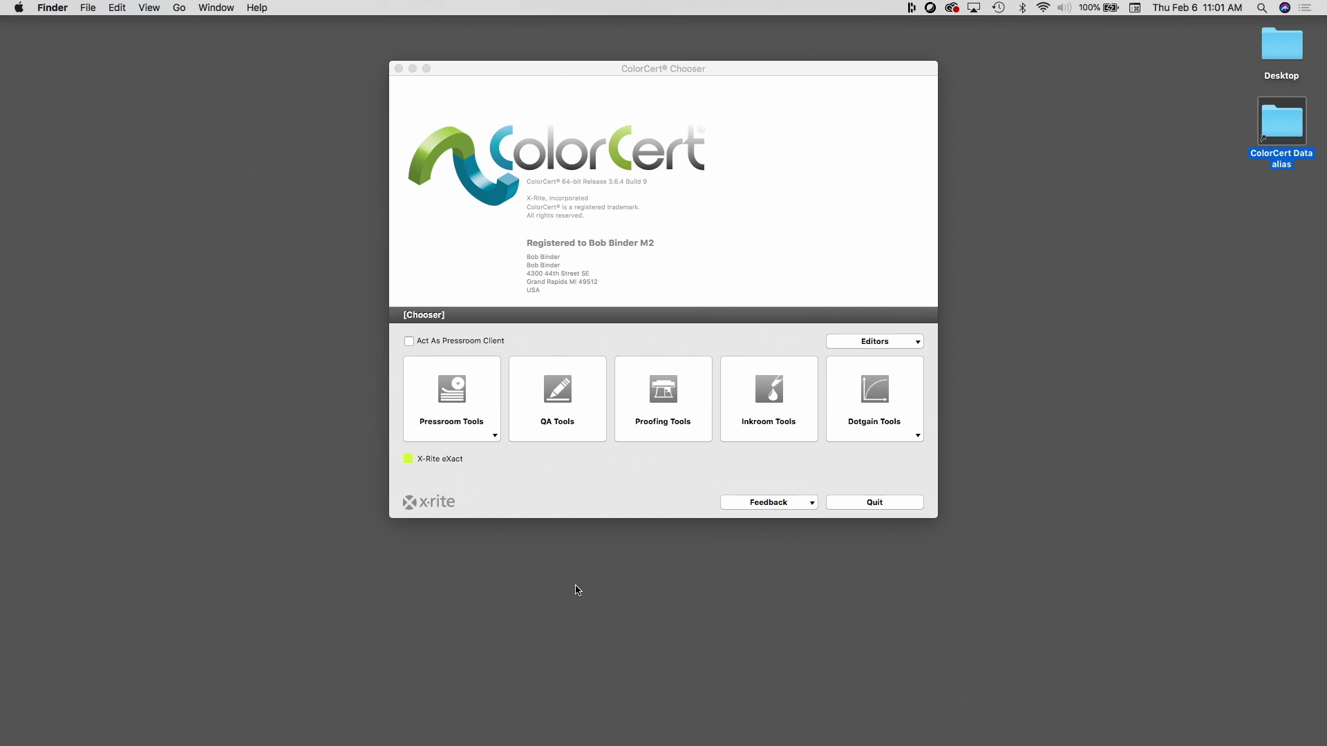
- Open the CombiJob editor from the Editors menu to begin a new combined job
{"action": "left_click", "coordinate": [865, 342]}
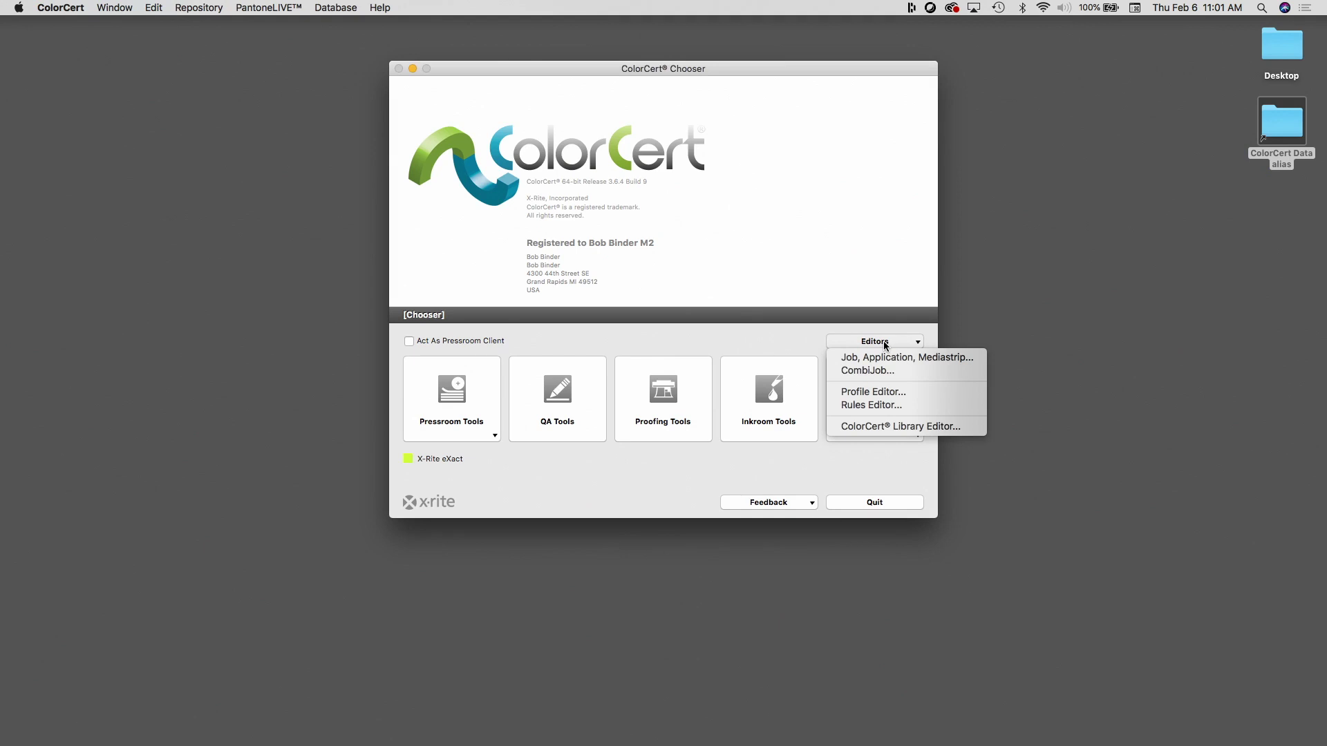
{"action": "left_click", "coordinate": [872, 371]}
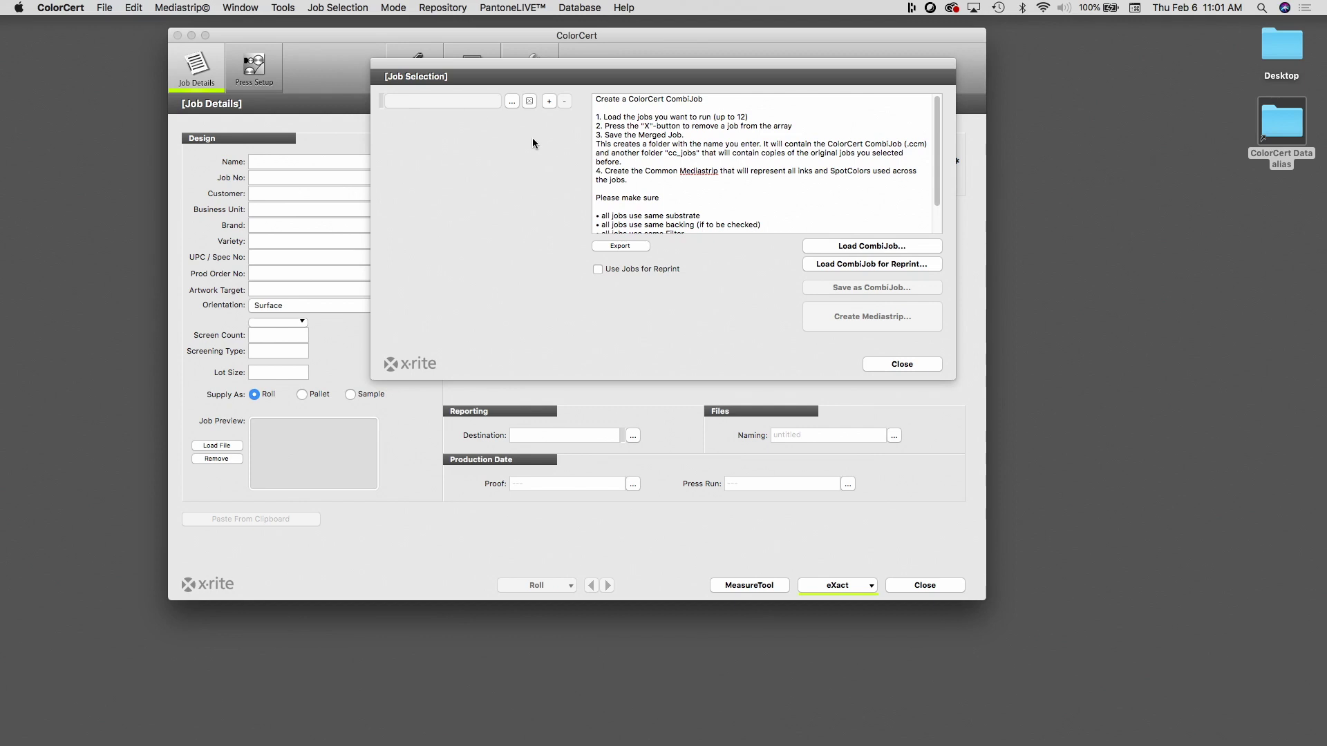
- Load Get_Set_Blue_Scan.ccj as the first job in the CombiJob
{"action": "left_click", "coordinate": [512, 104]}
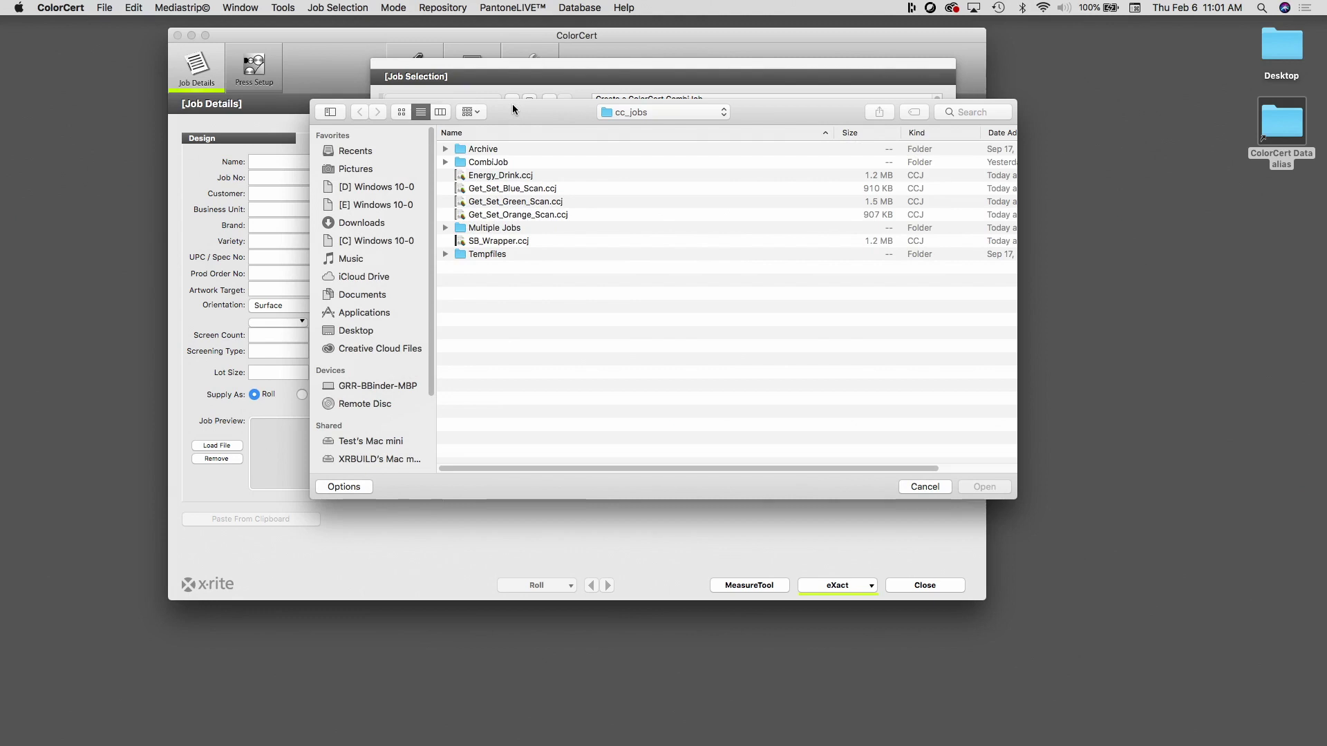
{"action": "left_click", "coordinate": [511, 193]}
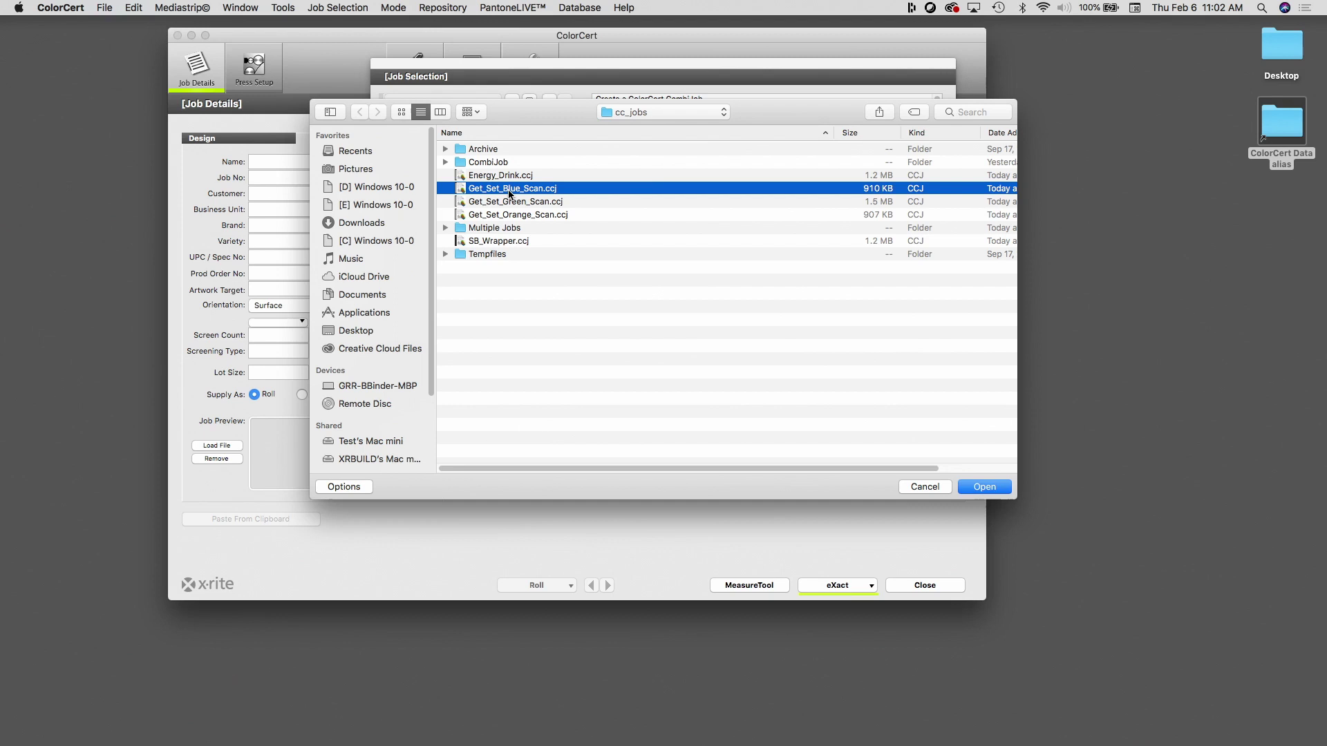
{"action": "left_click", "coordinate": [978, 488]}
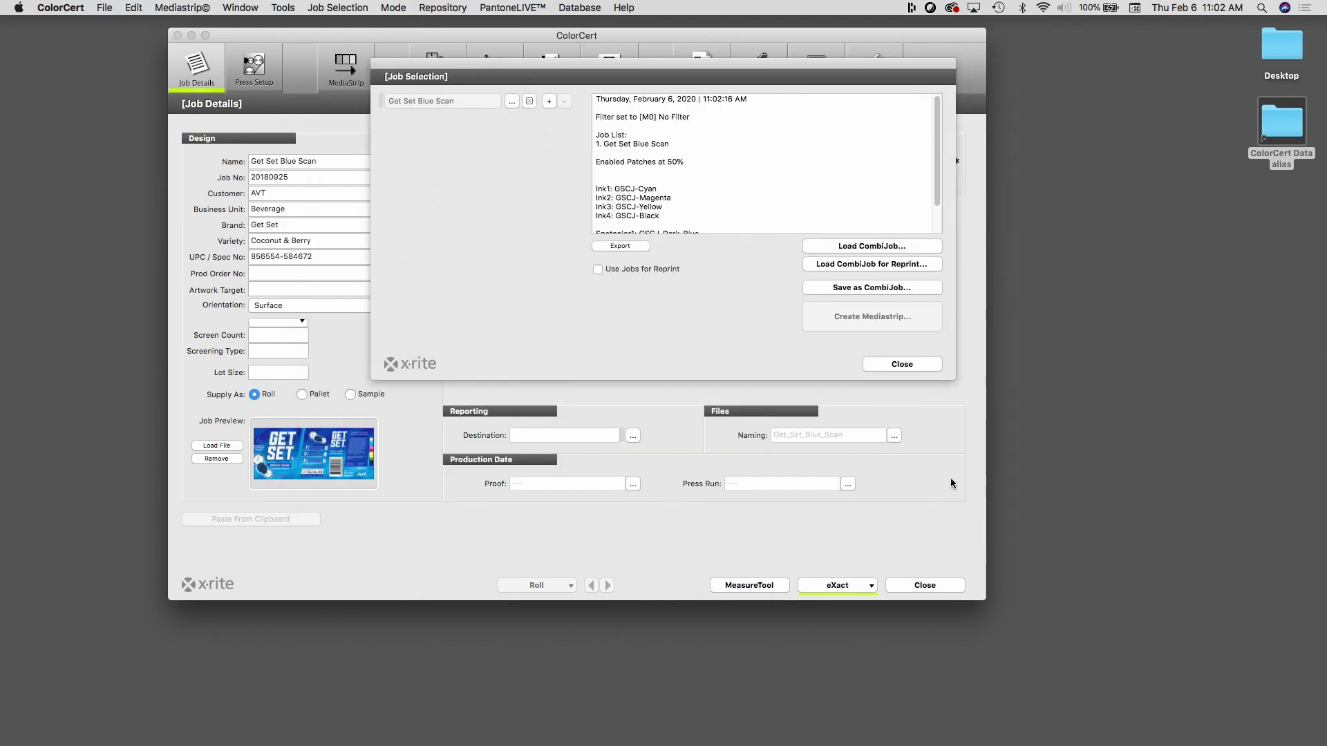
- Add two job slots and load Get_Set_Green_Scan.ccj and Get_Set_Orange_Scan.ccj into them
{"action": "left_click", "coordinate": [550, 102]}
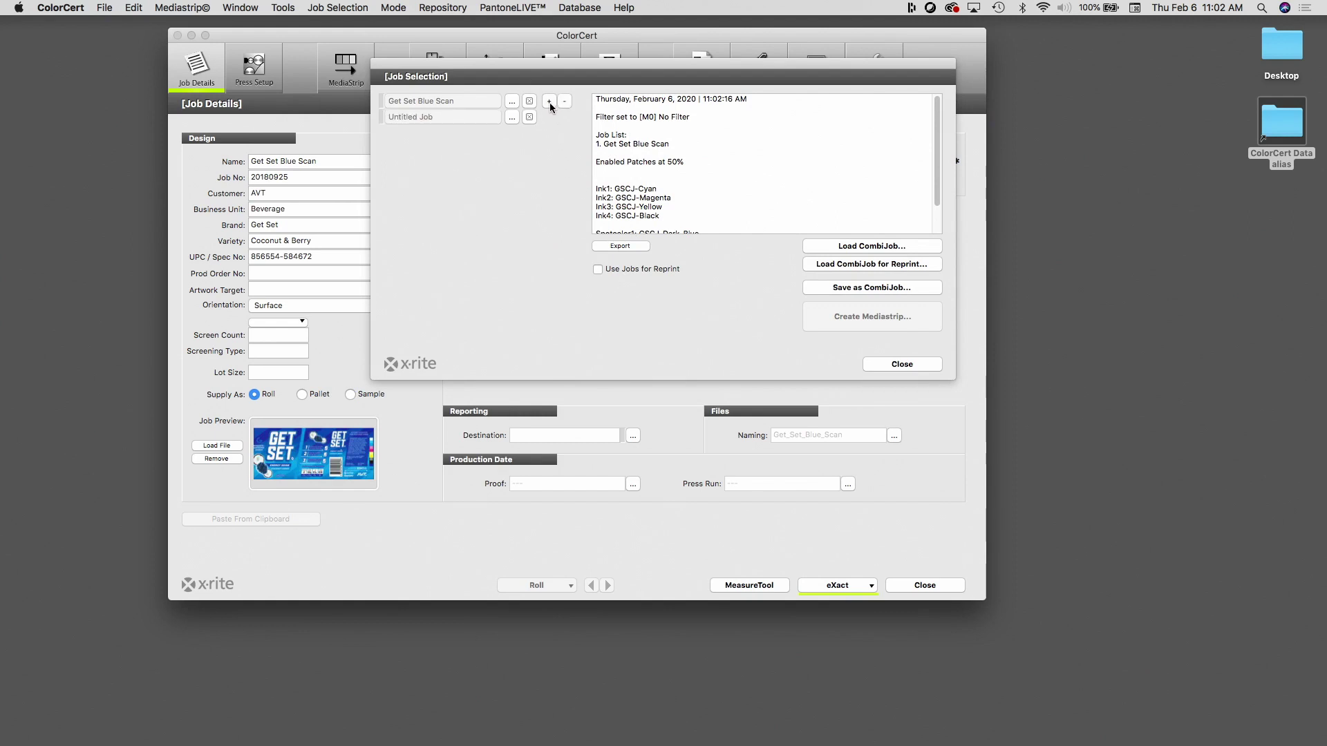
{"action": "left_click", "coordinate": [550, 102]}
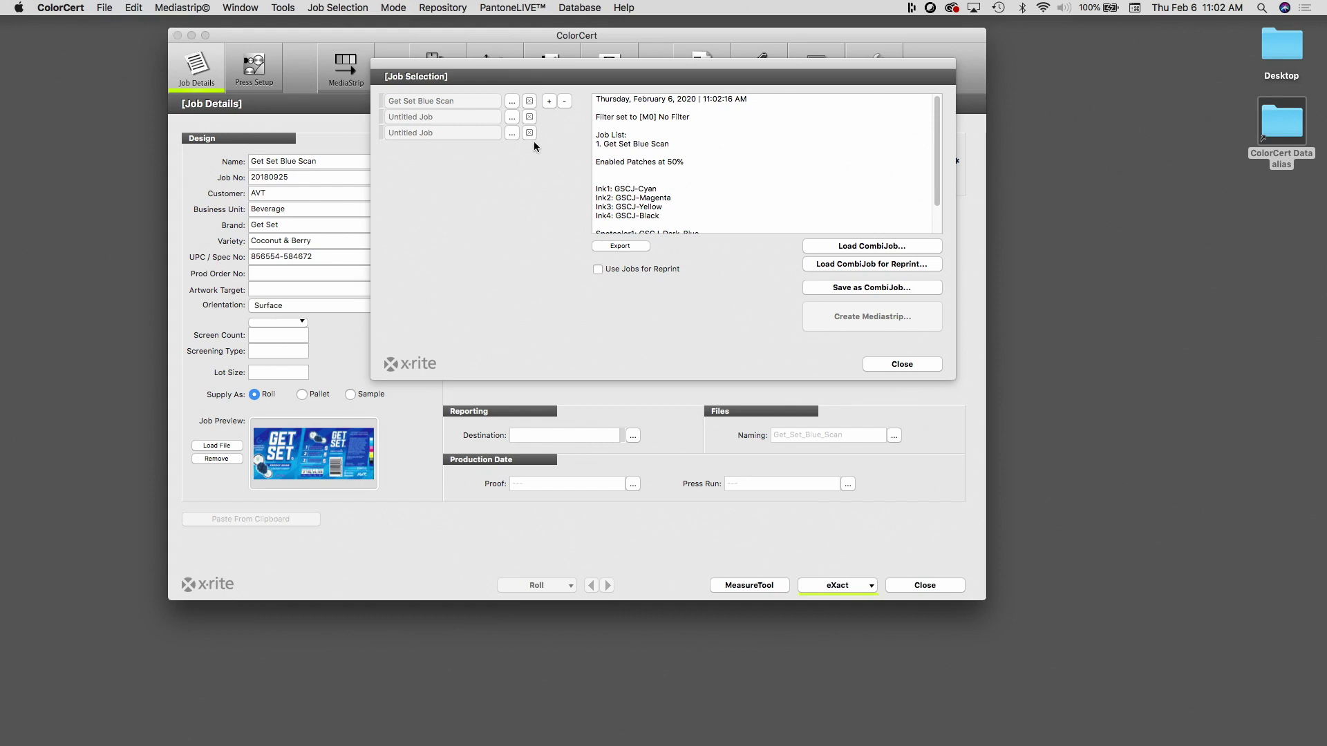
{"action": "left_click", "coordinate": [511, 118]}
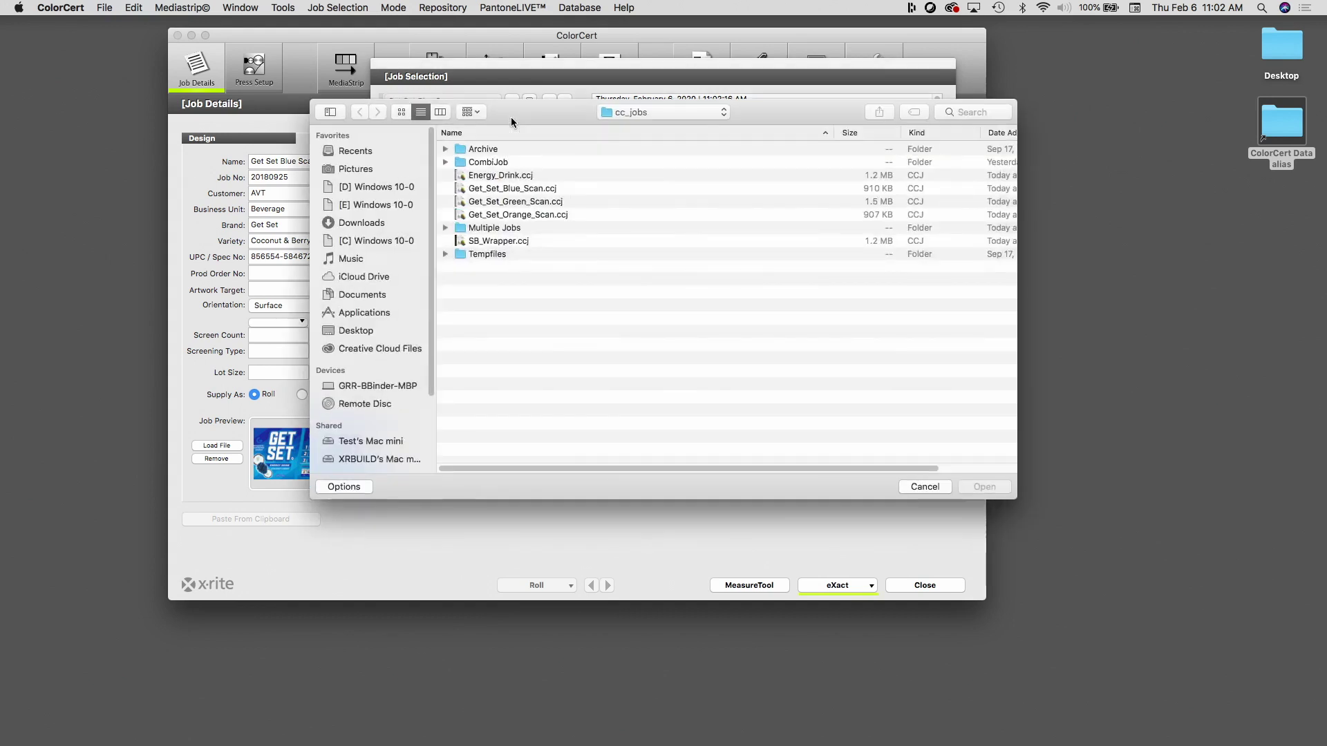
{"action": "double_click", "coordinate": [512, 200]}
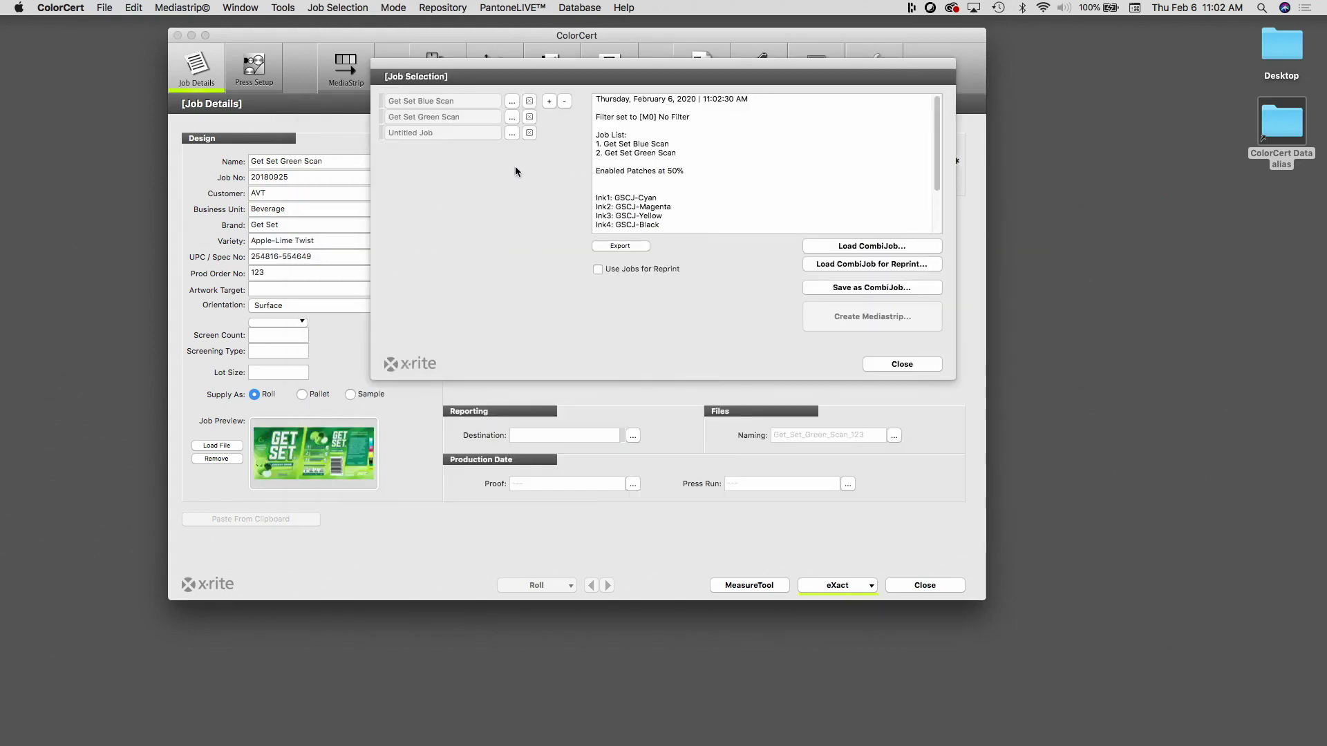
{"action": "left_click", "coordinate": [511, 135]}
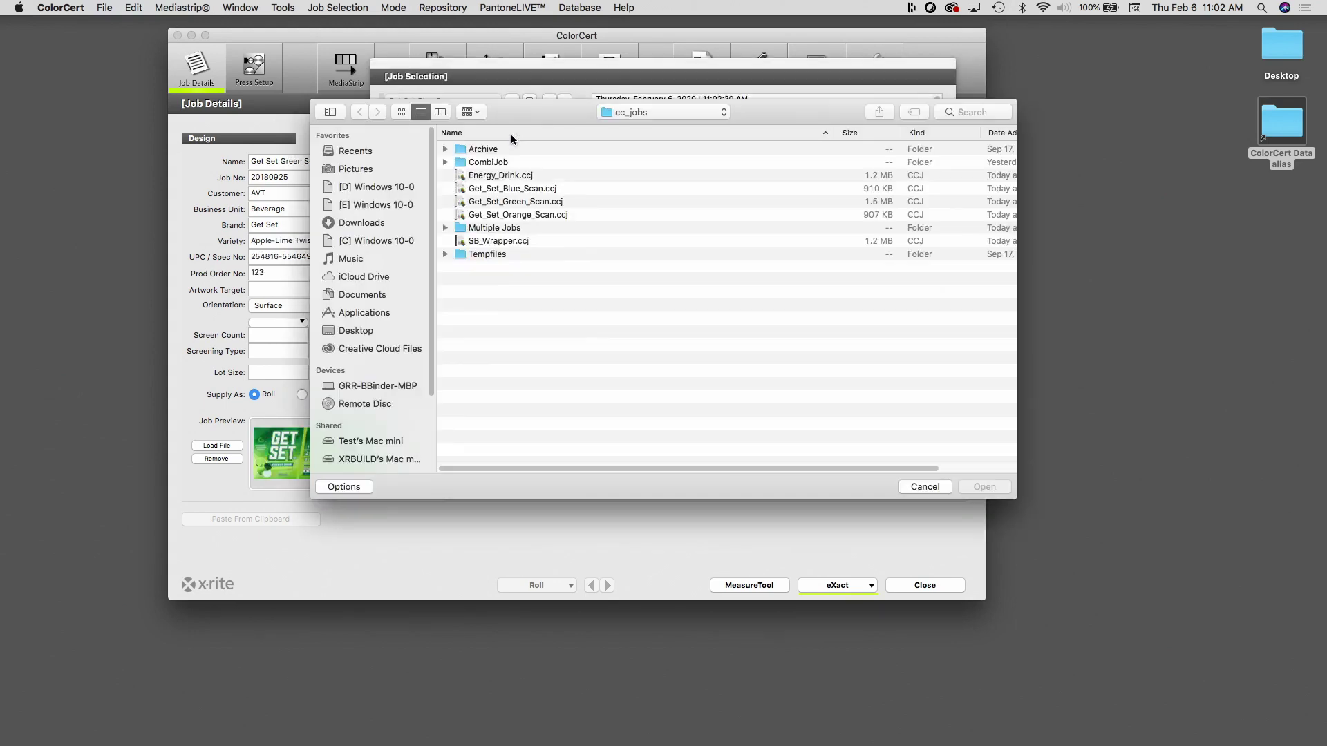
{"action": "left_click", "coordinate": [508, 215]}
{"action": "double_click", "coordinate": [508, 216]}
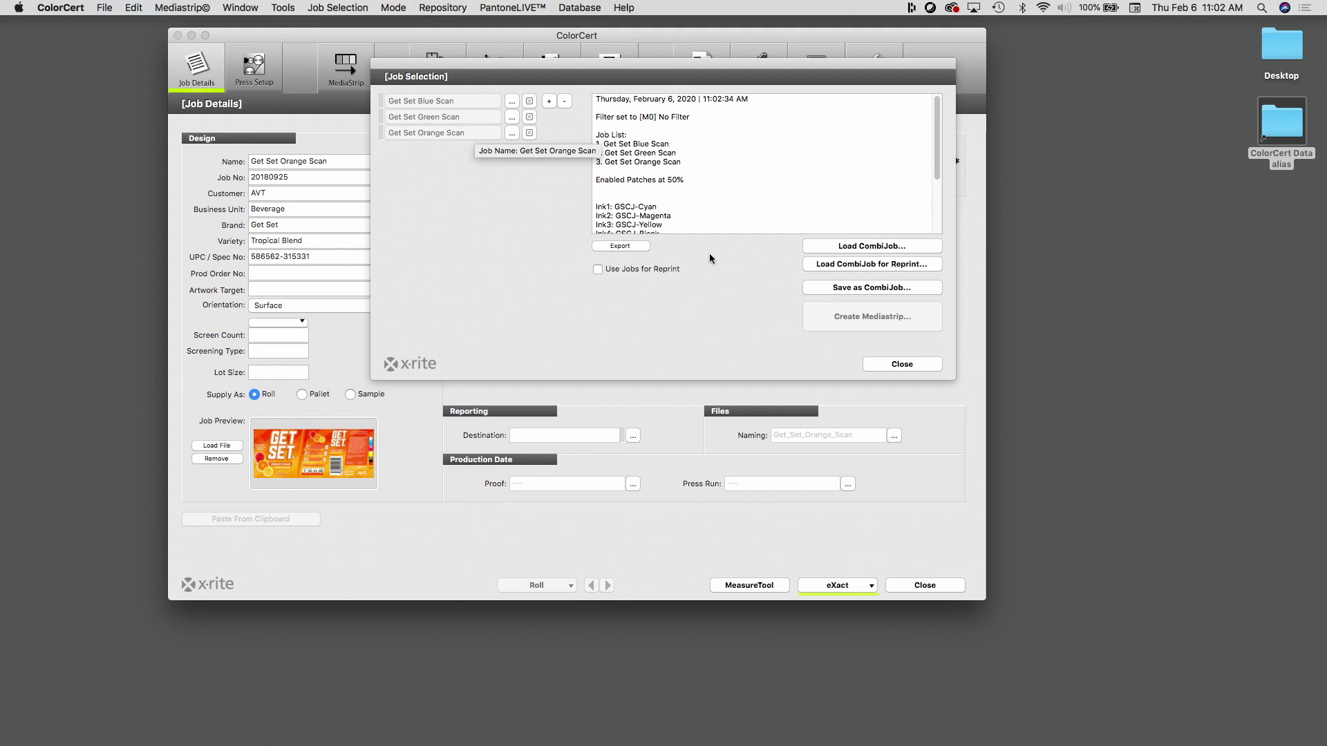
- Save the three-job CombiJob under the name 'Get Set'
{"action": "left_click", "coordinate": [840, 288]}
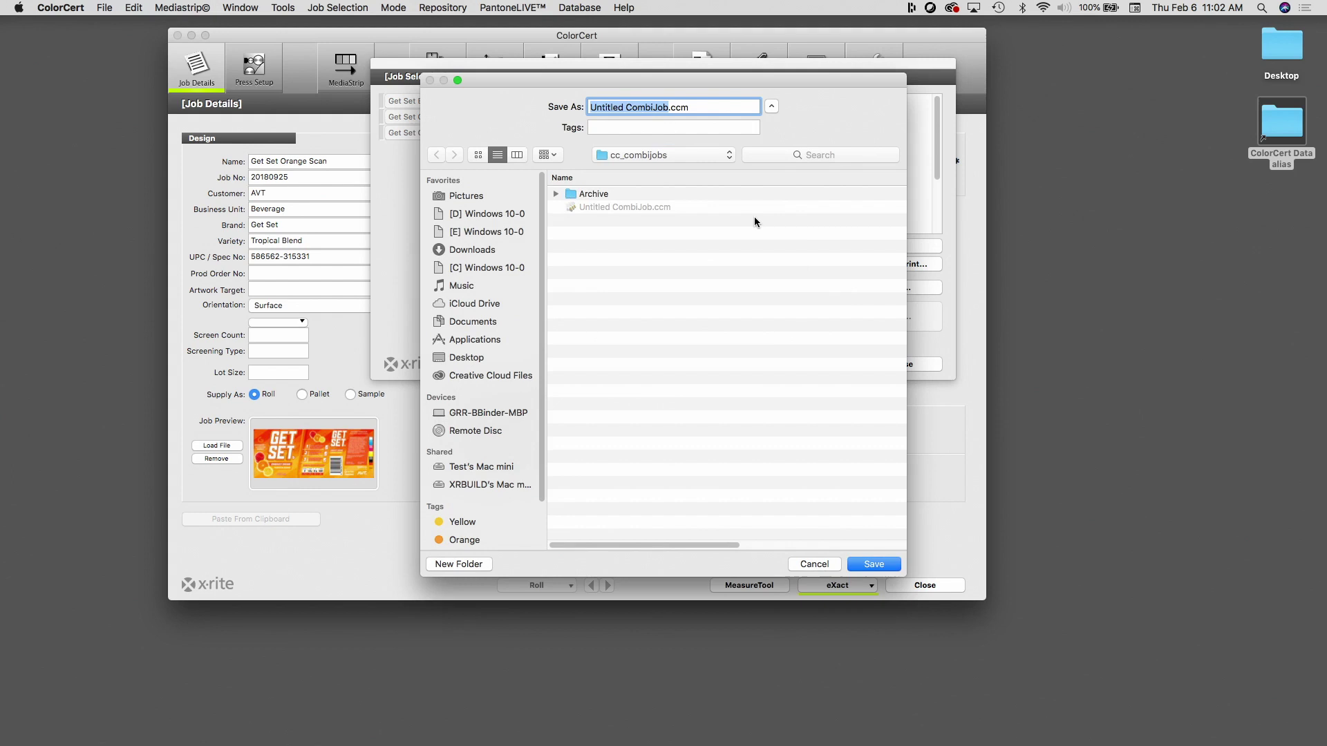
{"action": "type", "text": "Get "}
{"action": "type", "text": "Set"}
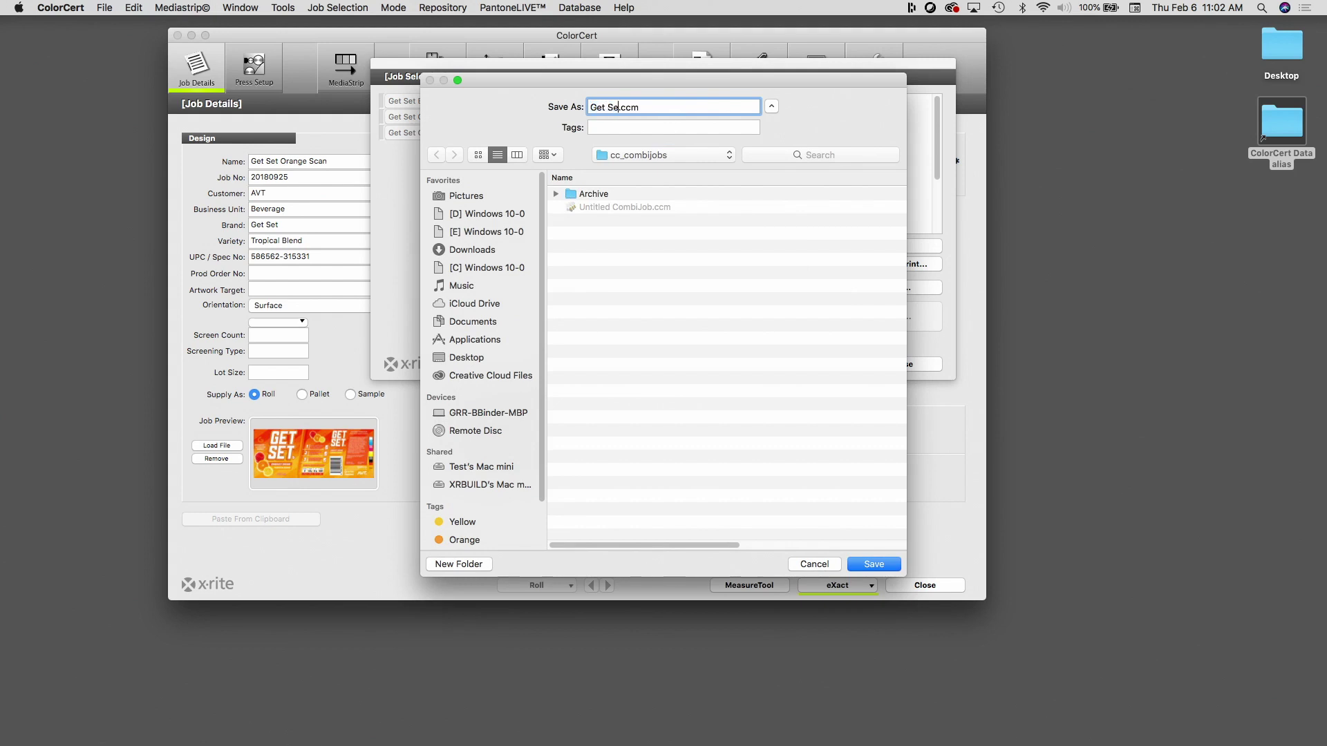
{"action": "left_click", "coordinate": [874, 564]}
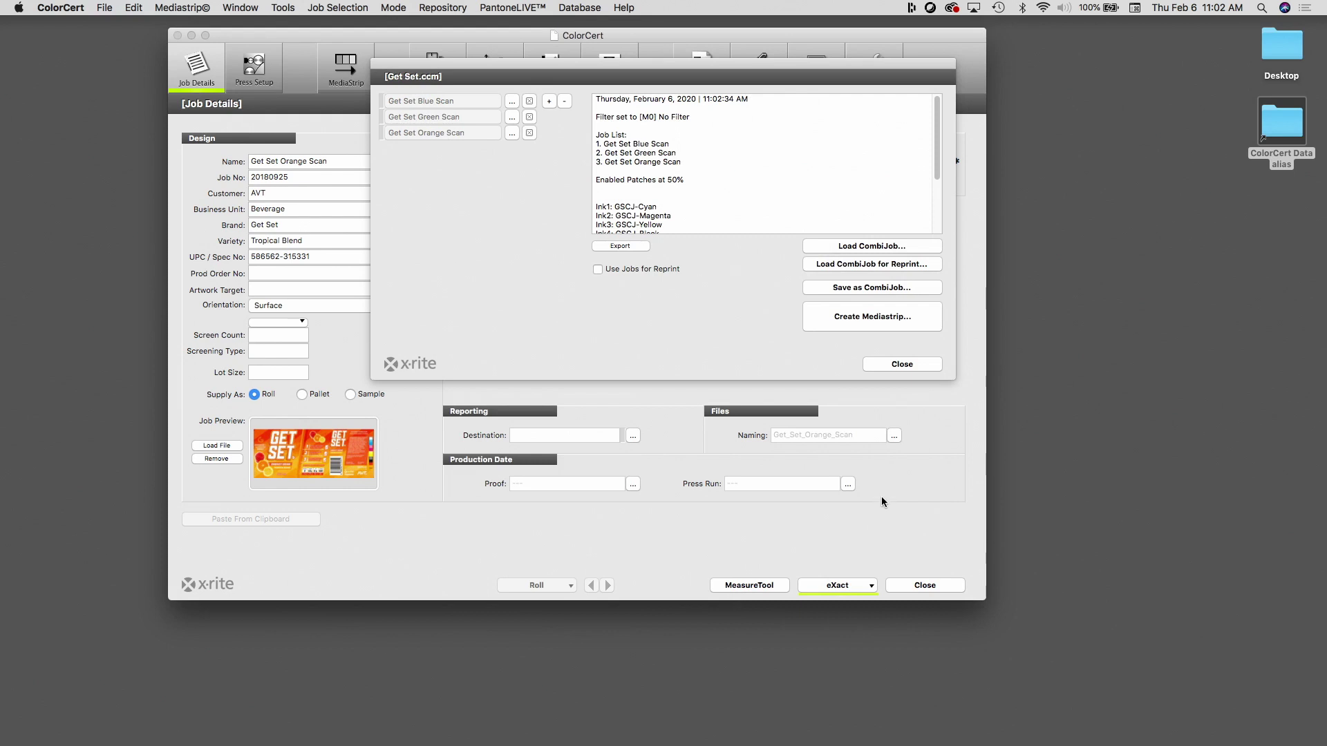
- Build the common mediastrip and save it as a PDF on the Desktop
{"action": "left_click", "coordinate": [863, 323]}
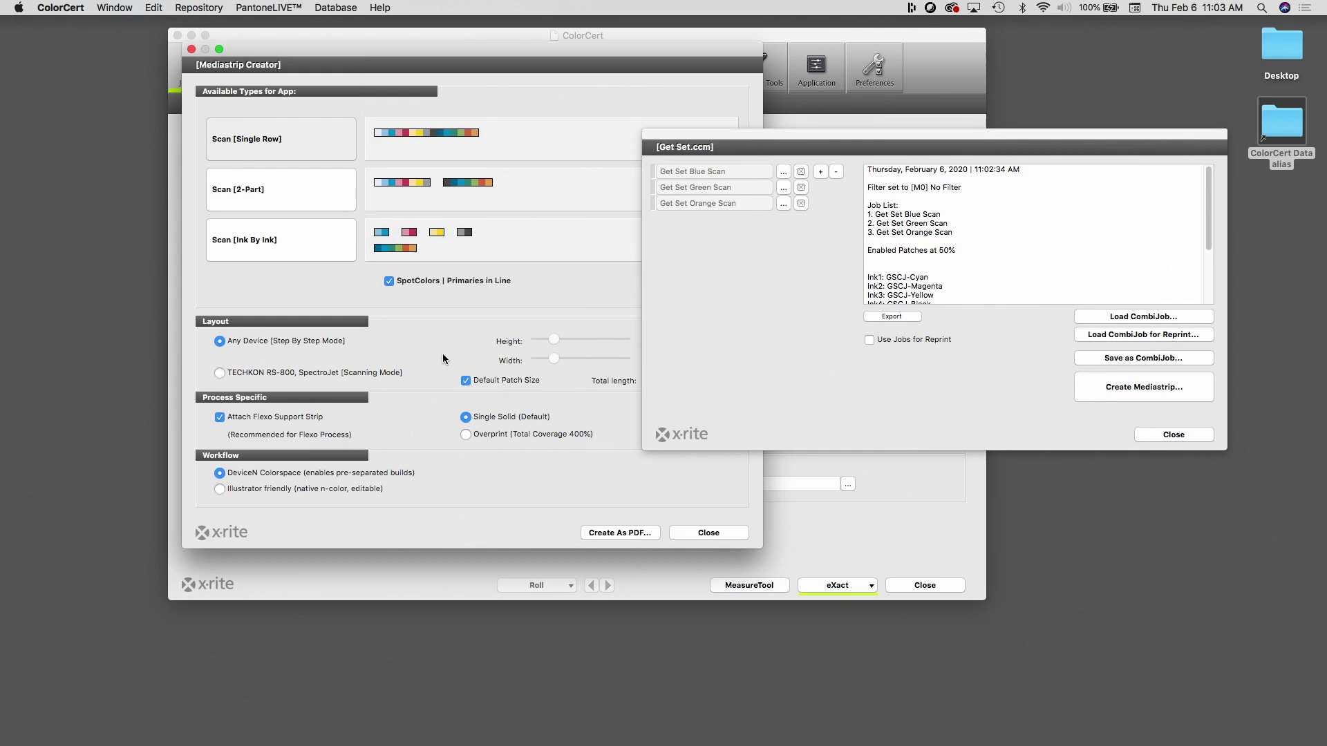
{"action": "left_click", "coordinate": [608, 533]}
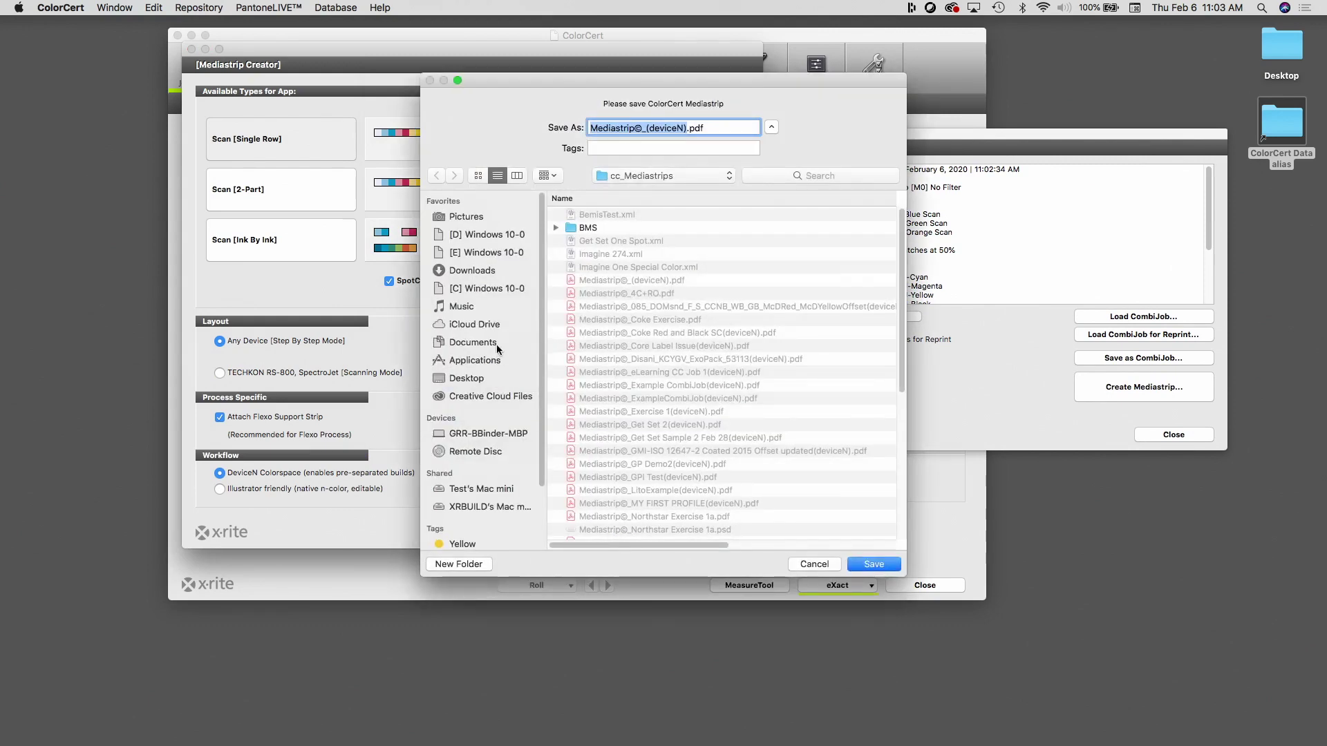
{"action": "left_click", "coordinate": [474, 373]}
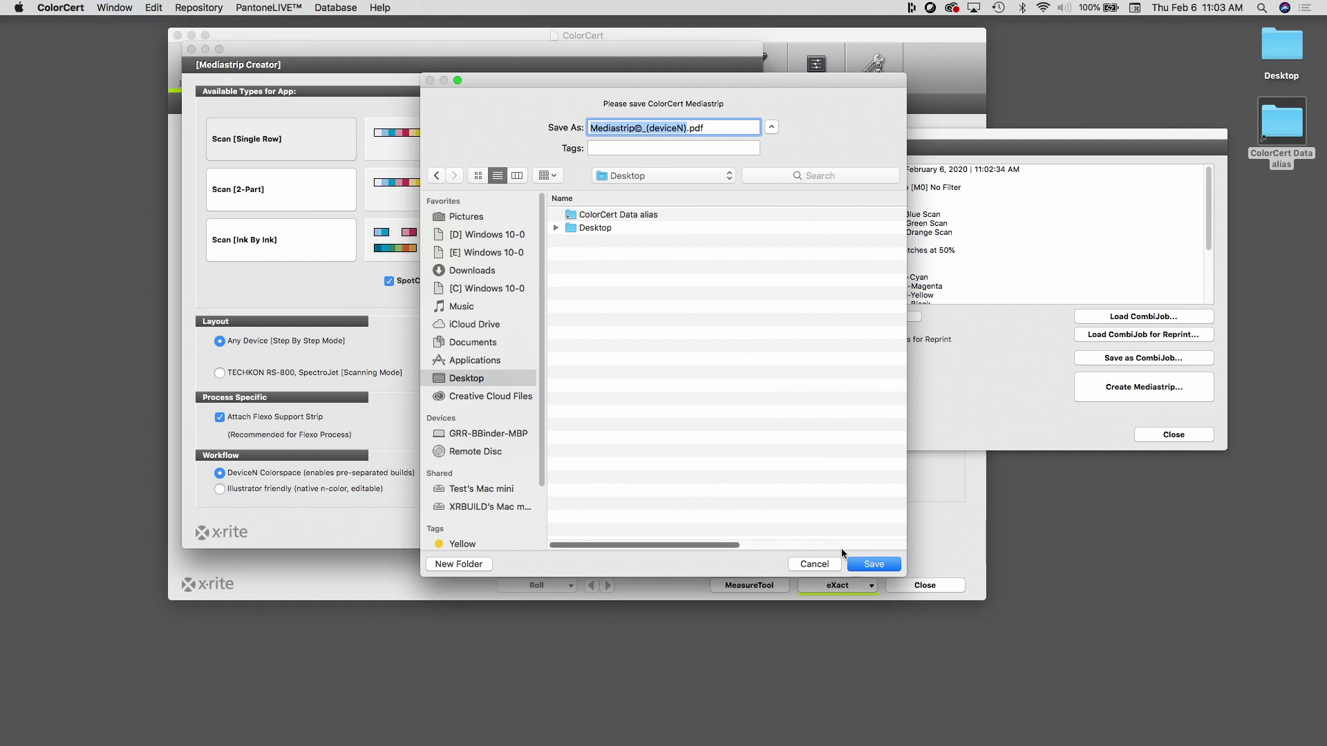
{"action": "left_click", "coordinate": [872, 565]}
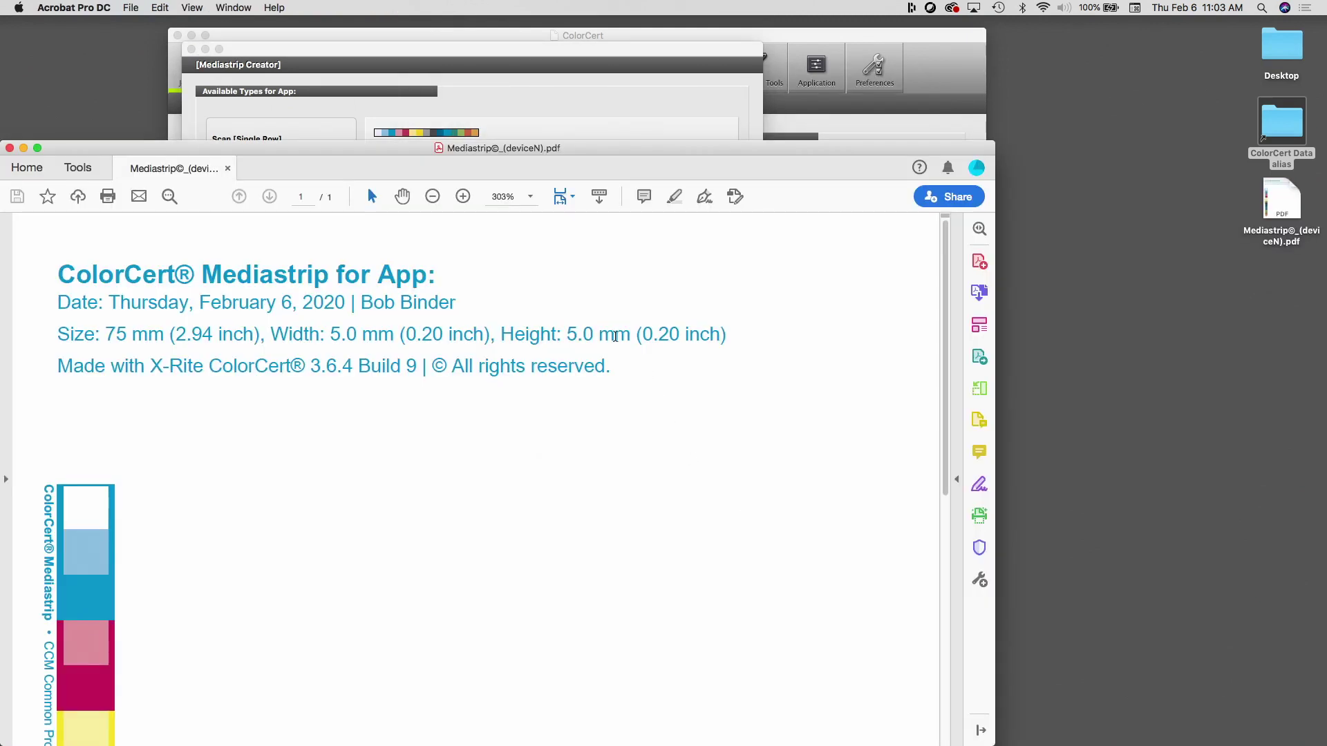
{"action": "left_click_drag", "start_coordinate": [371, 161], "coordinate": [557, 53]}
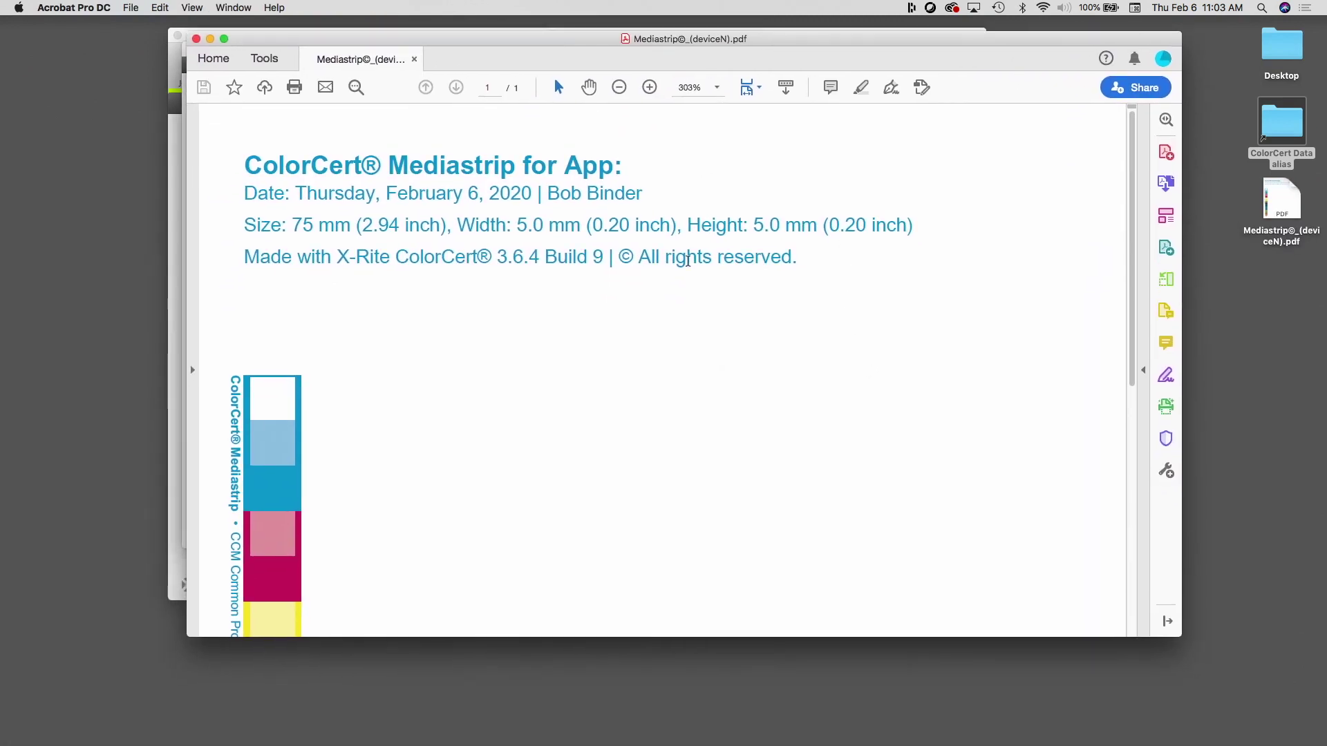
{"action": "scroll", "coordinate": [663, 417], "scroll_direction": "down", "scroll_amount": 3}
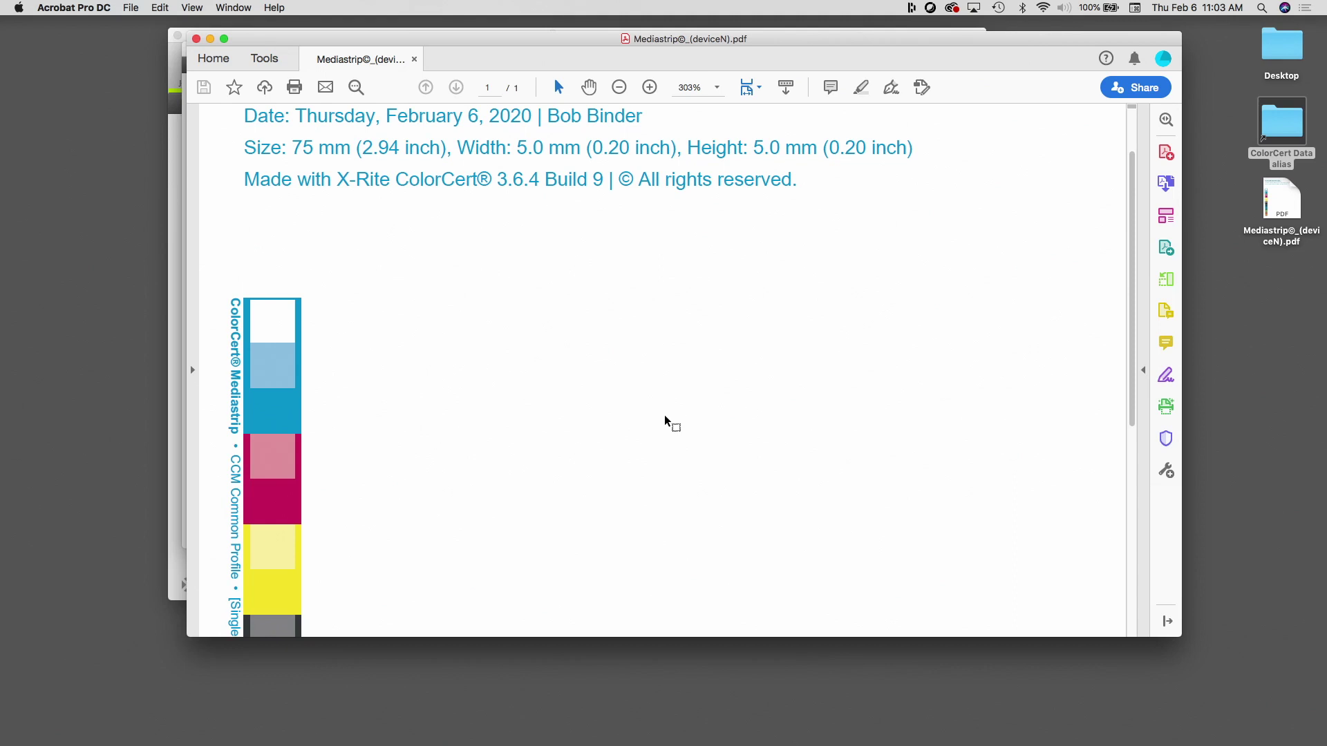
{"action": "scroll", "coordinate": [666, 419], "scroll_direction": "down", "scroll_amount": 1}
{"action": "scroll", "coordinate": [664, 415], "scroll_direction": "down", "scroll_amount": 5}
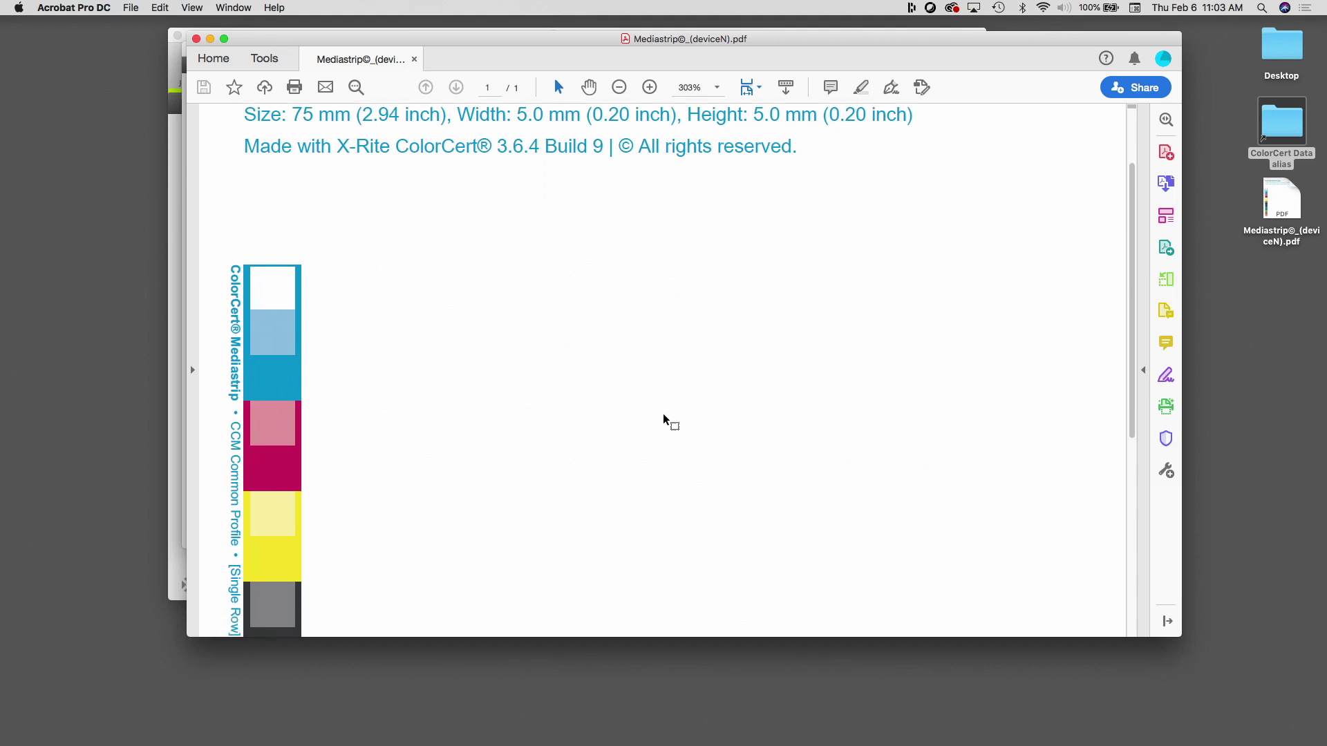
{"action": "scroll", "coordinate": [663, 414], "scroll_direction": "down", "scroll_amount": 1}
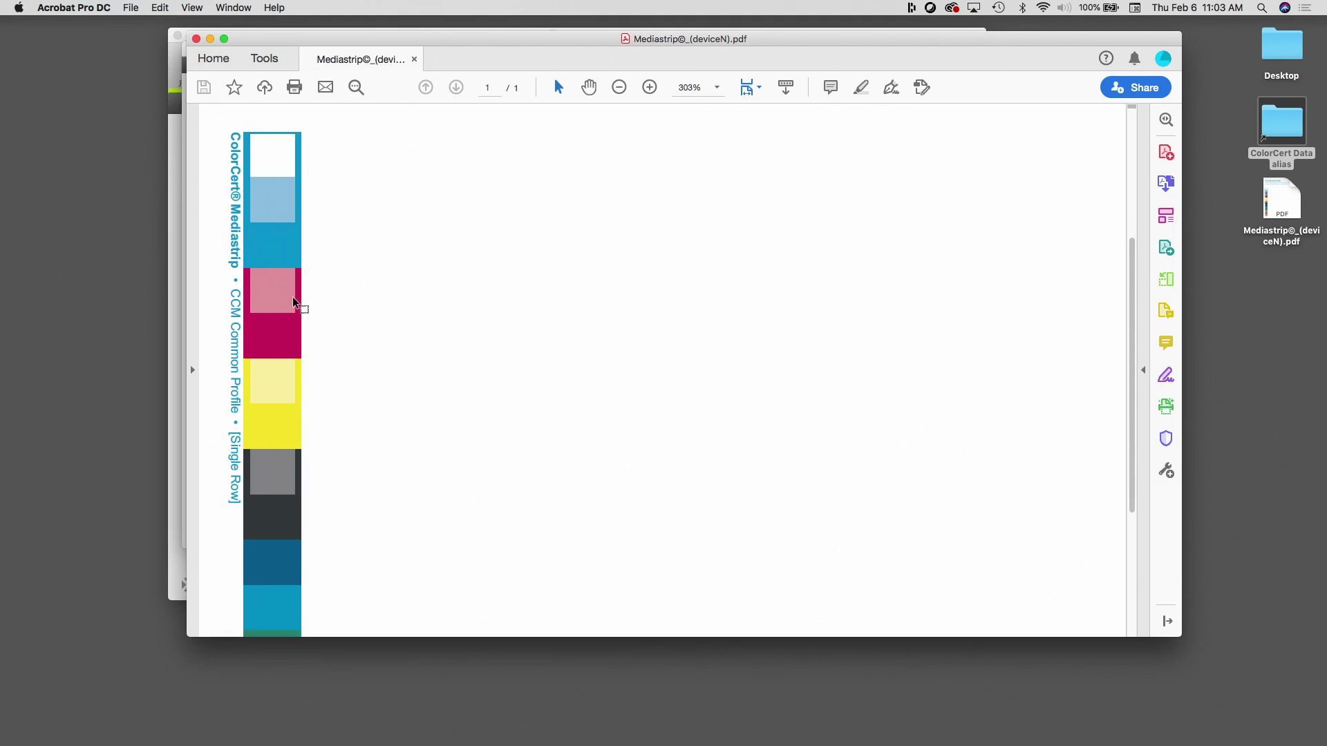
{"action": "scroll", "coordinate": [366, 487], "scroll_direction": "down", "scroll_amount": 5}
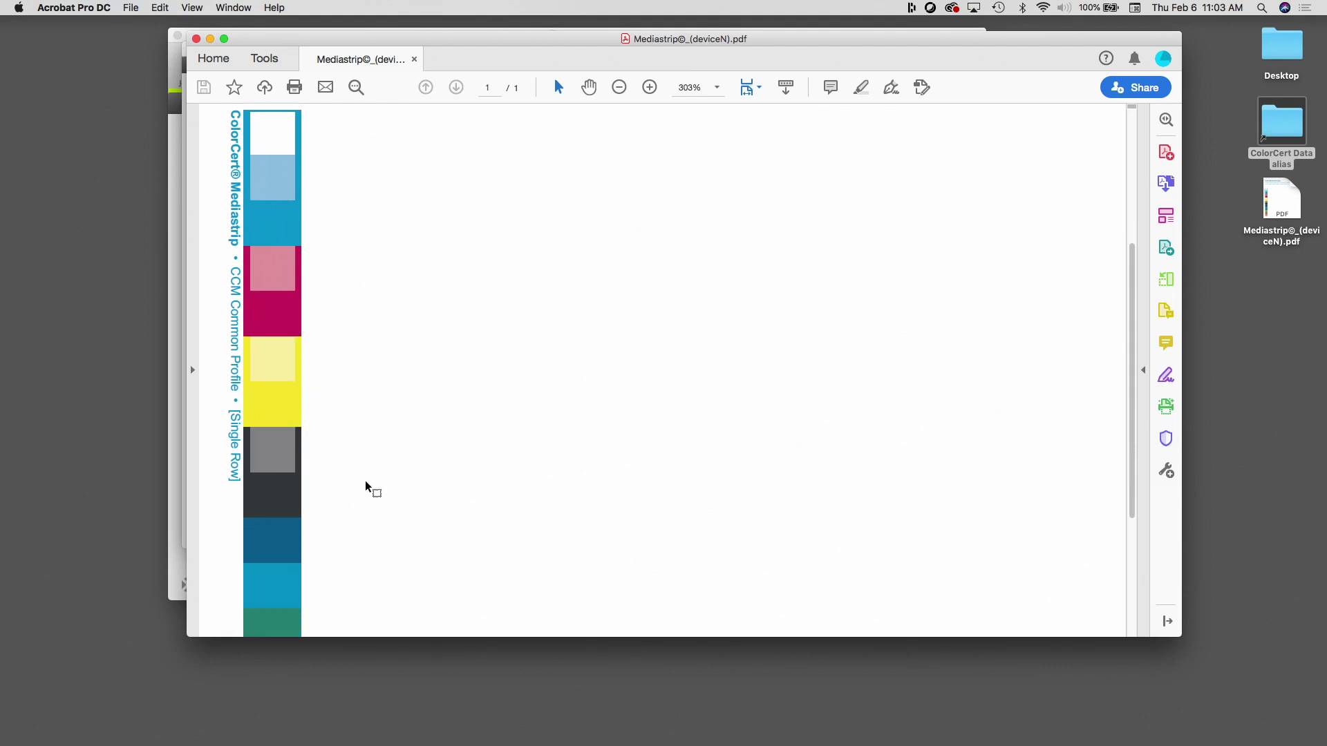
{"action": "scroll", "coordinate": [367, 484], "scroll_direction": "down", "scroll_amount": 4}
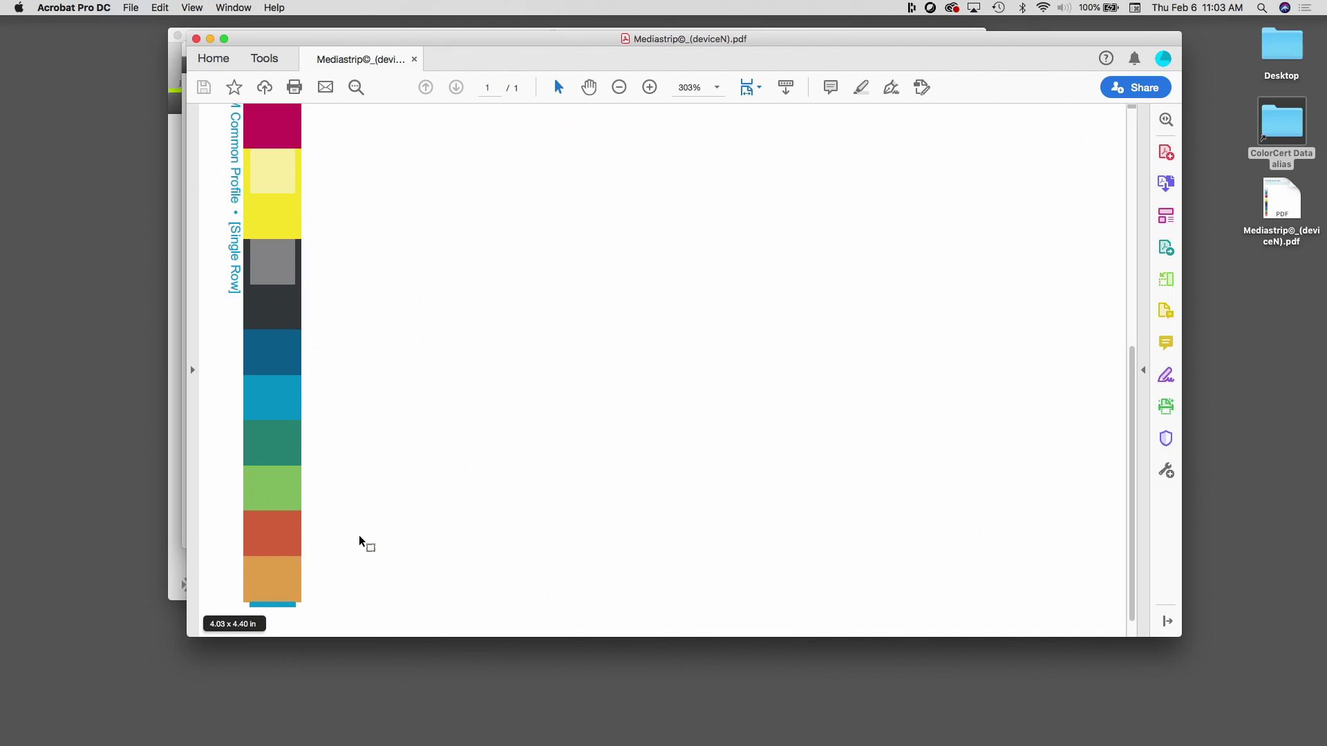
{"action": "scroll", "coordinate": [360, 540], "scroll_direction": "up", "scroll_amount": 1}
{"action": "scroll", "coordinate": [360, 540], "scroll_direction": "up", "scroll_amount": 3}
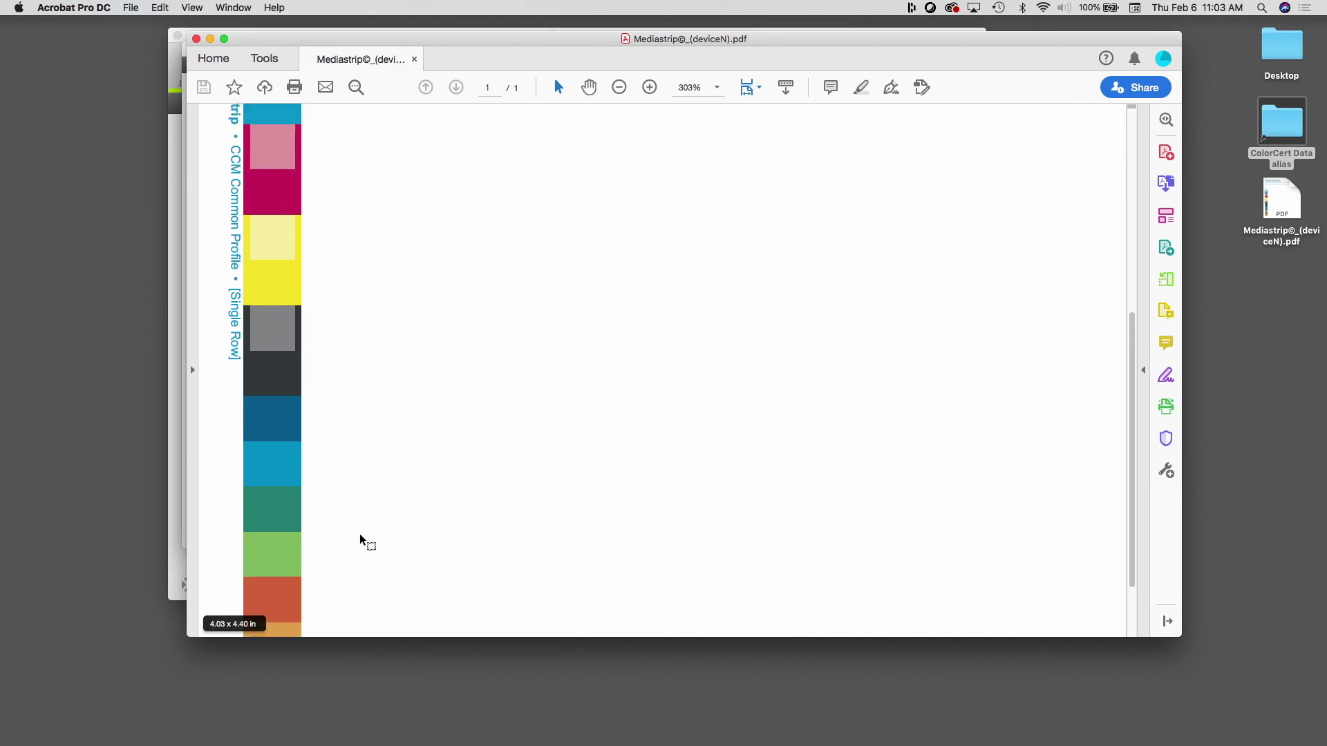
- Close the mediastrip PDF, the mediastrip creator and the CombiJob window
{"action": "left_click", "coordinate": [196, 40]}
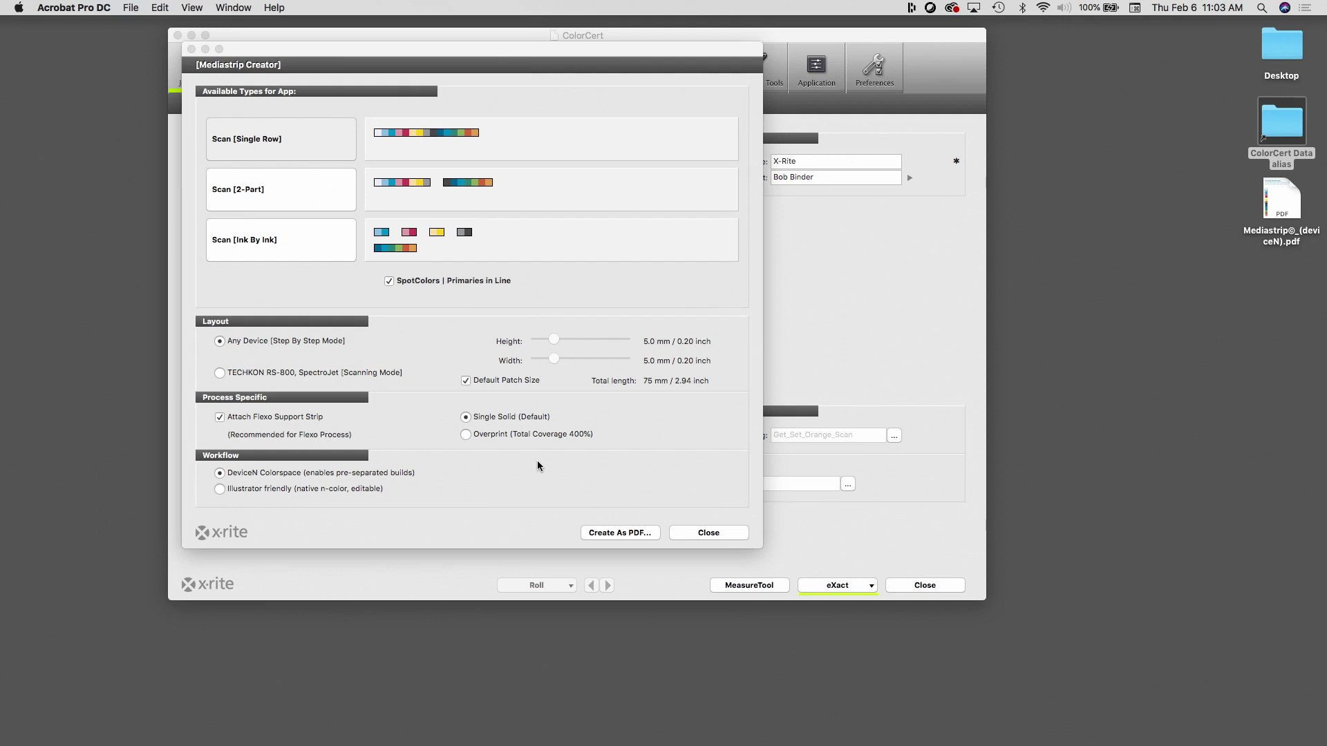
{"action": "left_click", "coordinate": [703, 534]}
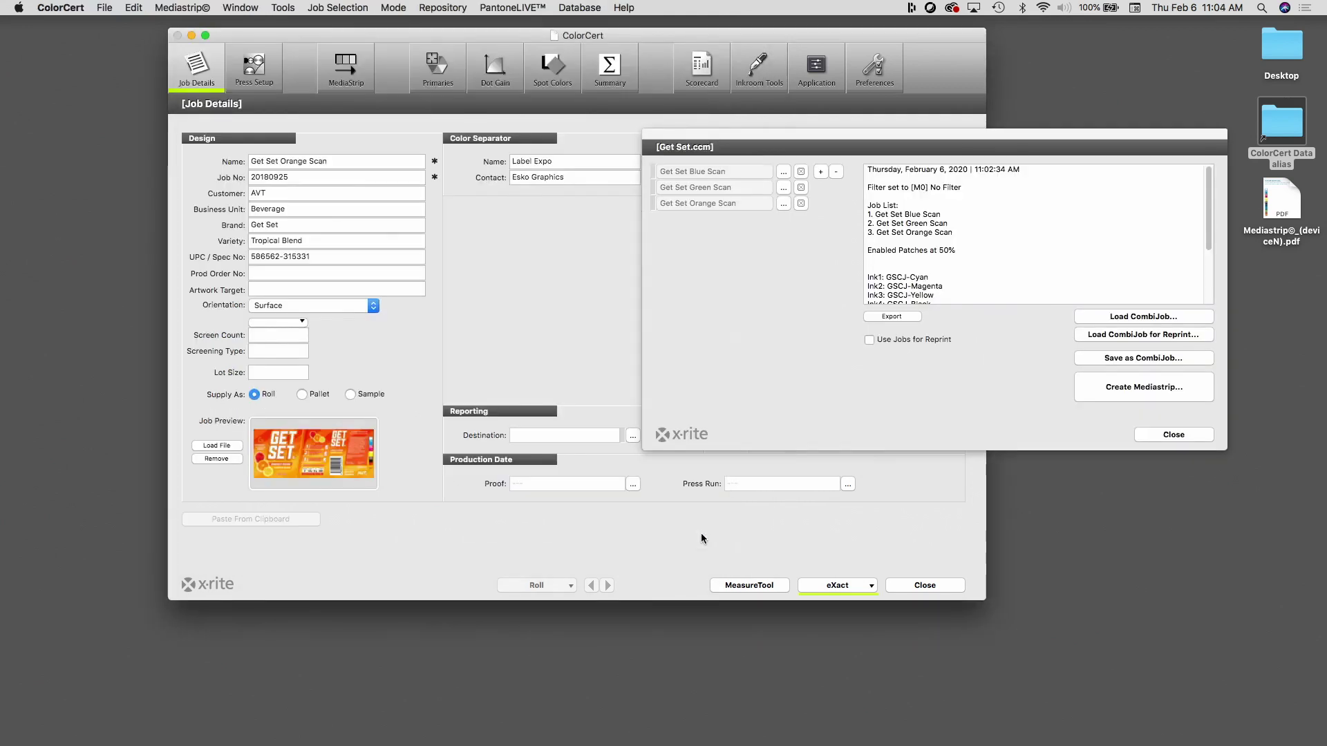
{"action": "left_click", "coordinate": [1149, 436]}
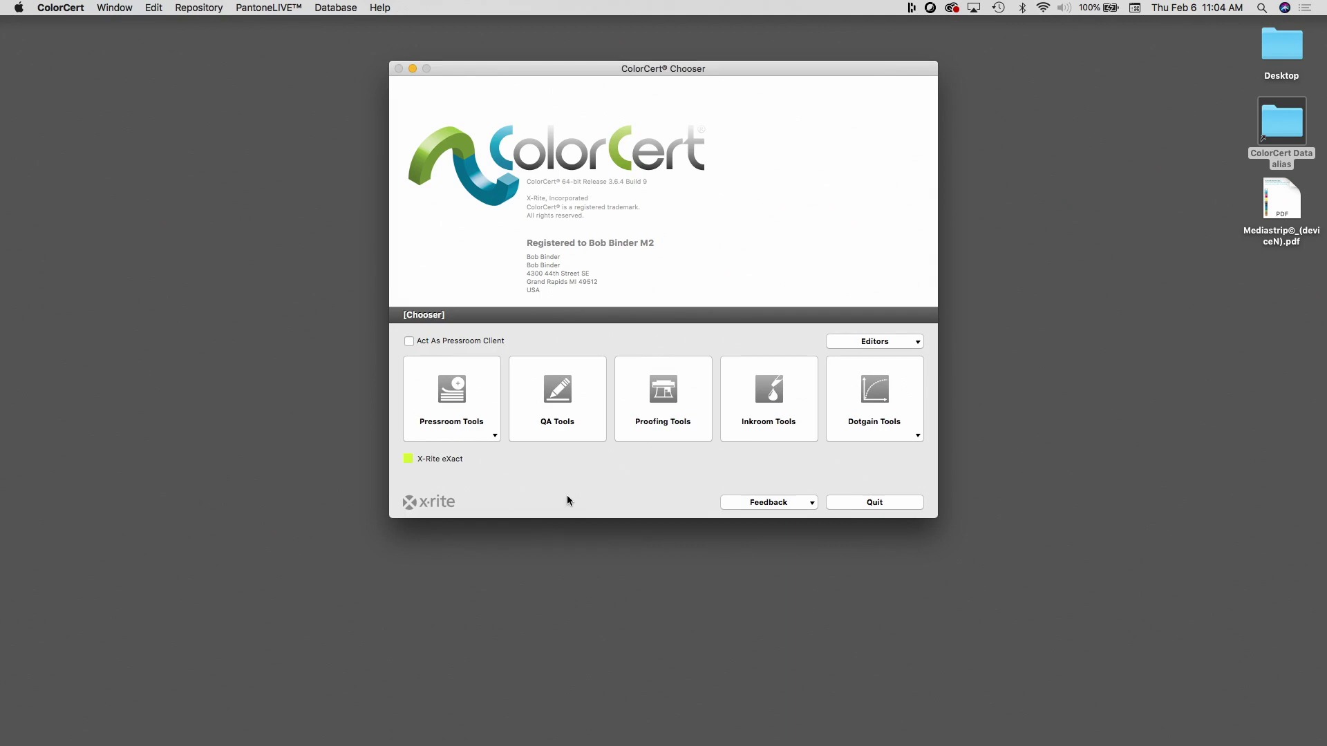
- Choose Load CombiJob under Pressroom Tools and select Get Set.ccm
{"action": "left_click", "coordinate": [465, 432]}
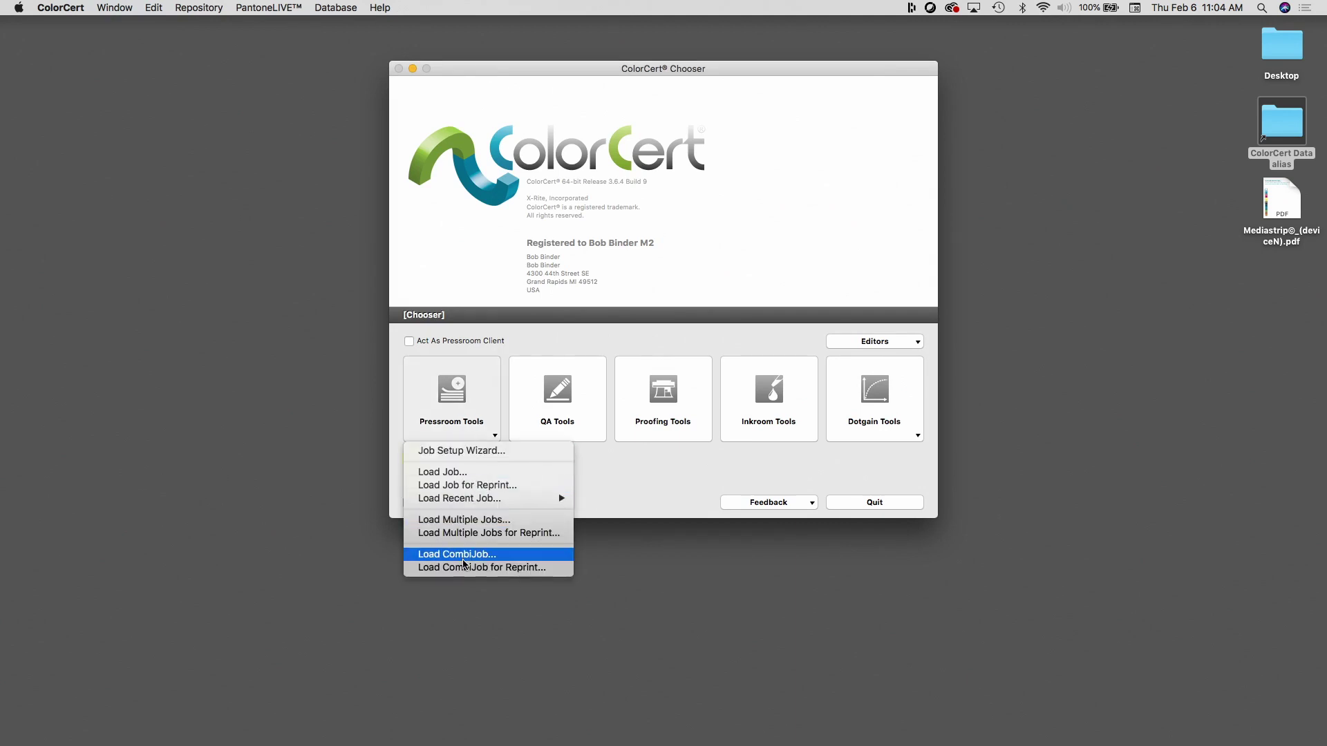
{"action": "left_click", "coordinate": [462, 559]}
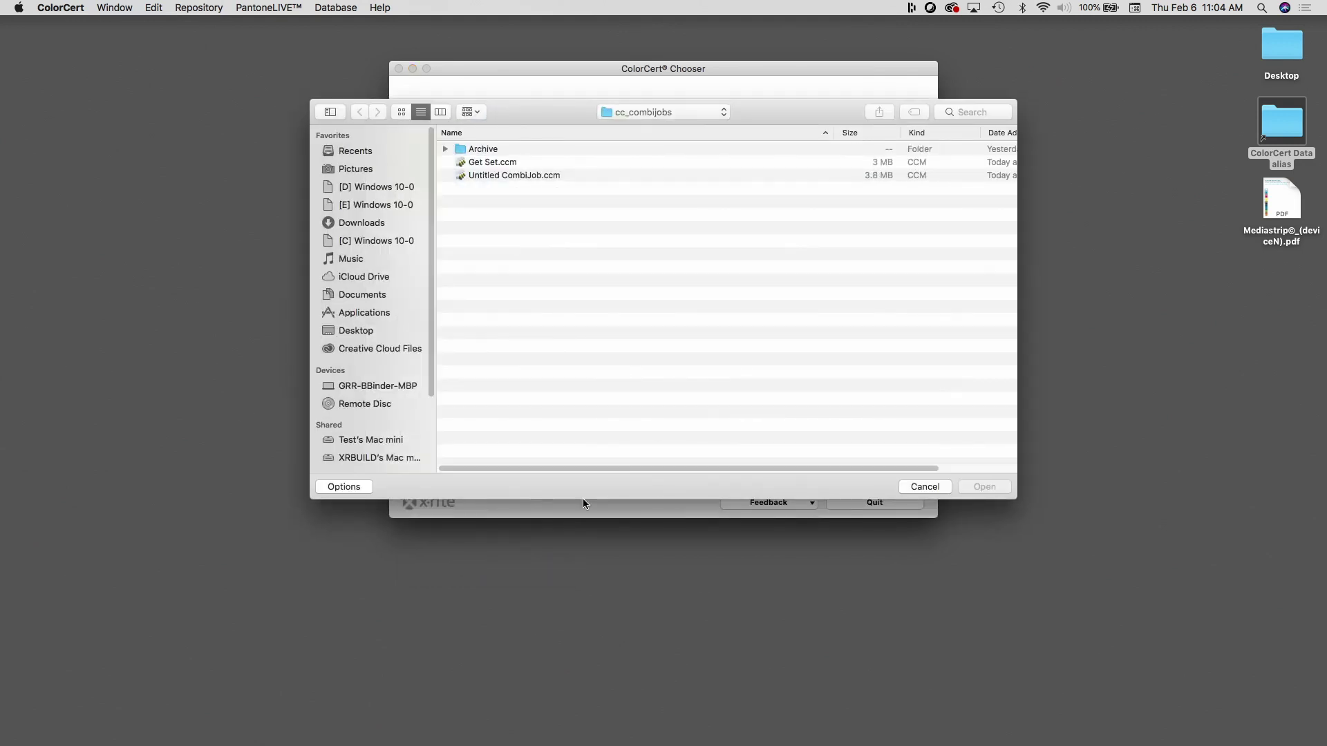
{"action": "left_click", "coordinate": [498, 165]}
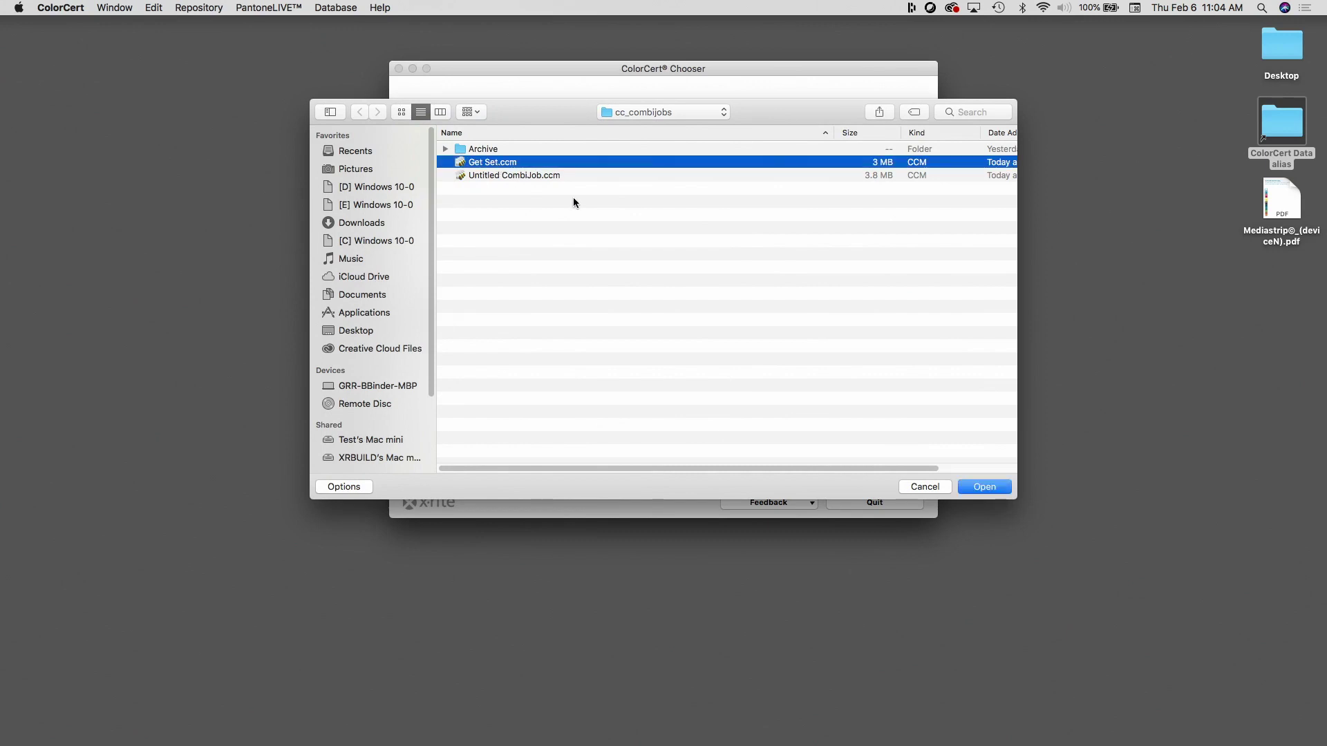
- Open Get Set.ccm, move its job panel aside, and view the Blue, Green and Orange Scan jobs
{"action": "left_click", "coordinate": [975, 486]}
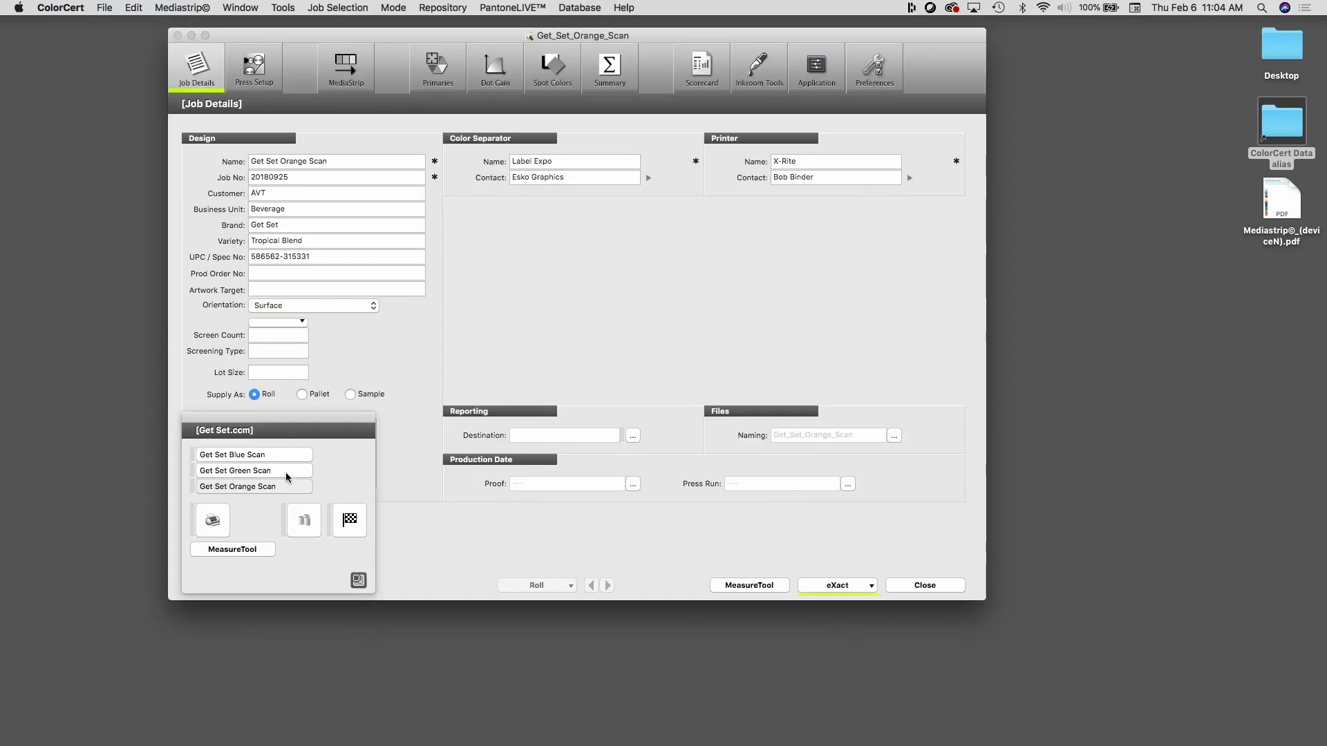
{"action": "left_click_drag", "start_coordinate": [262, 420], "coordinate": [1083, 258]}
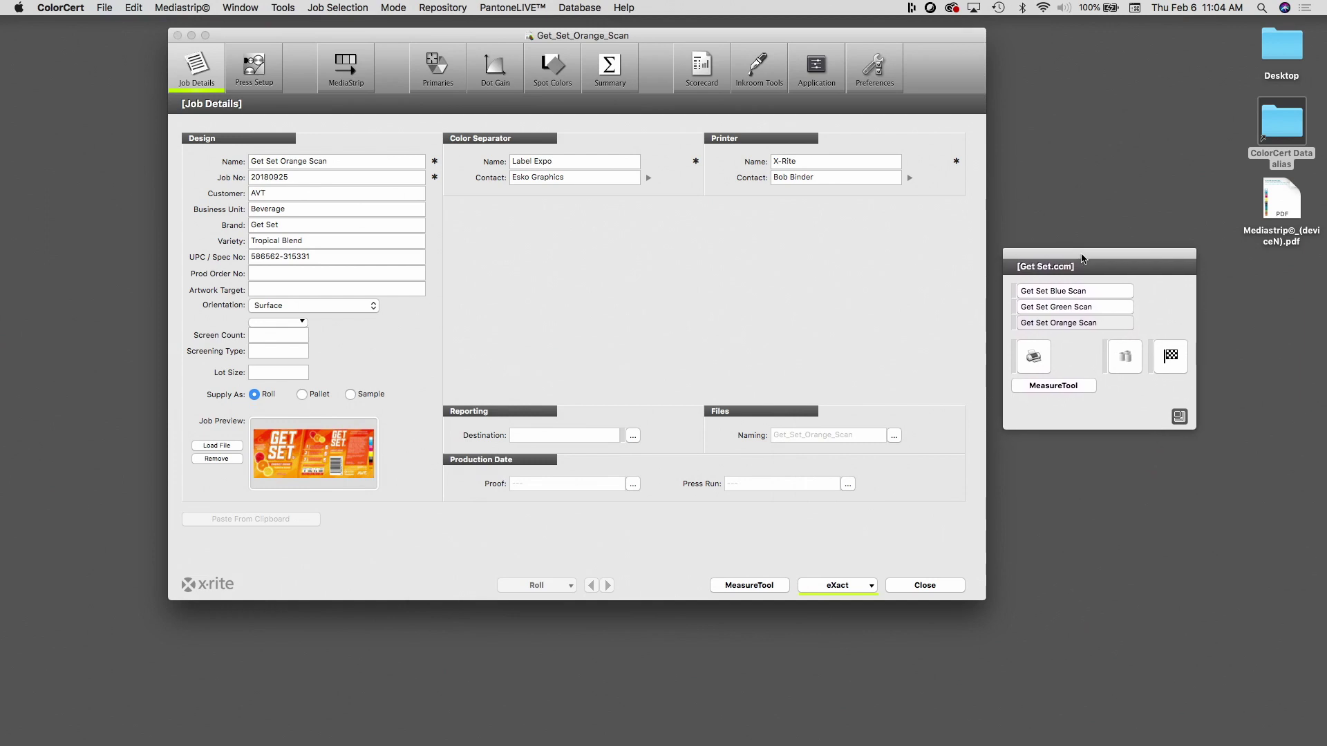
{"action": "left_click", "coordinate": [1052, 291]}
{"action": "left_click", "coordinate": [1052, 307]}
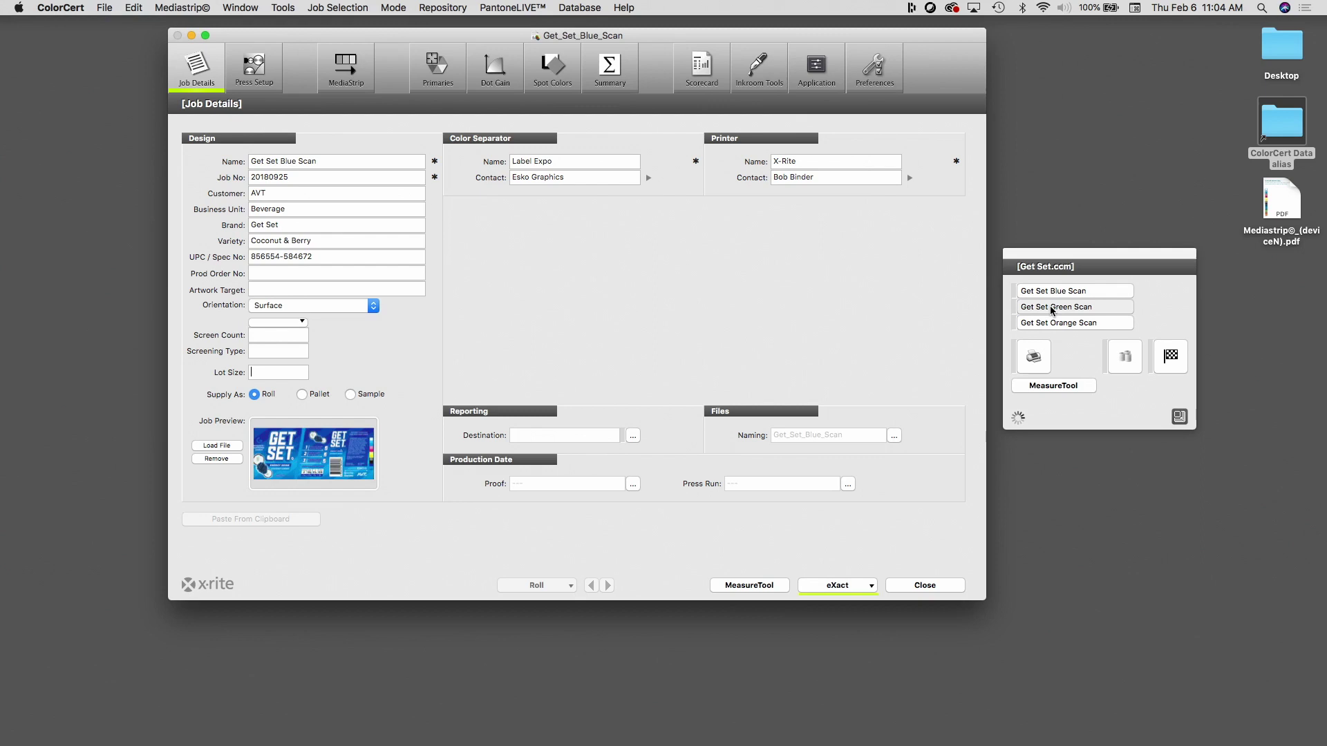
{"action": "left_click", "coordinate": [1055, 325]}
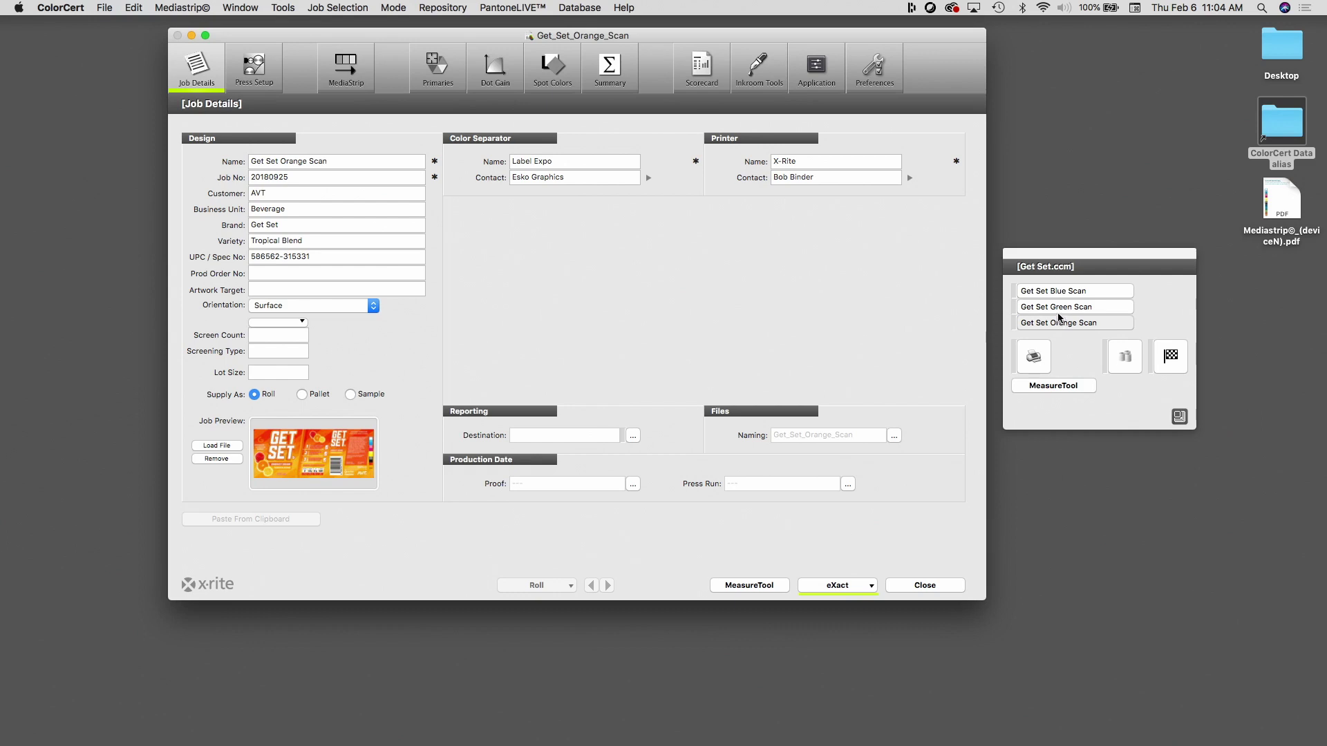
{"action": "left_click", "coordinate": [1059, 307]}
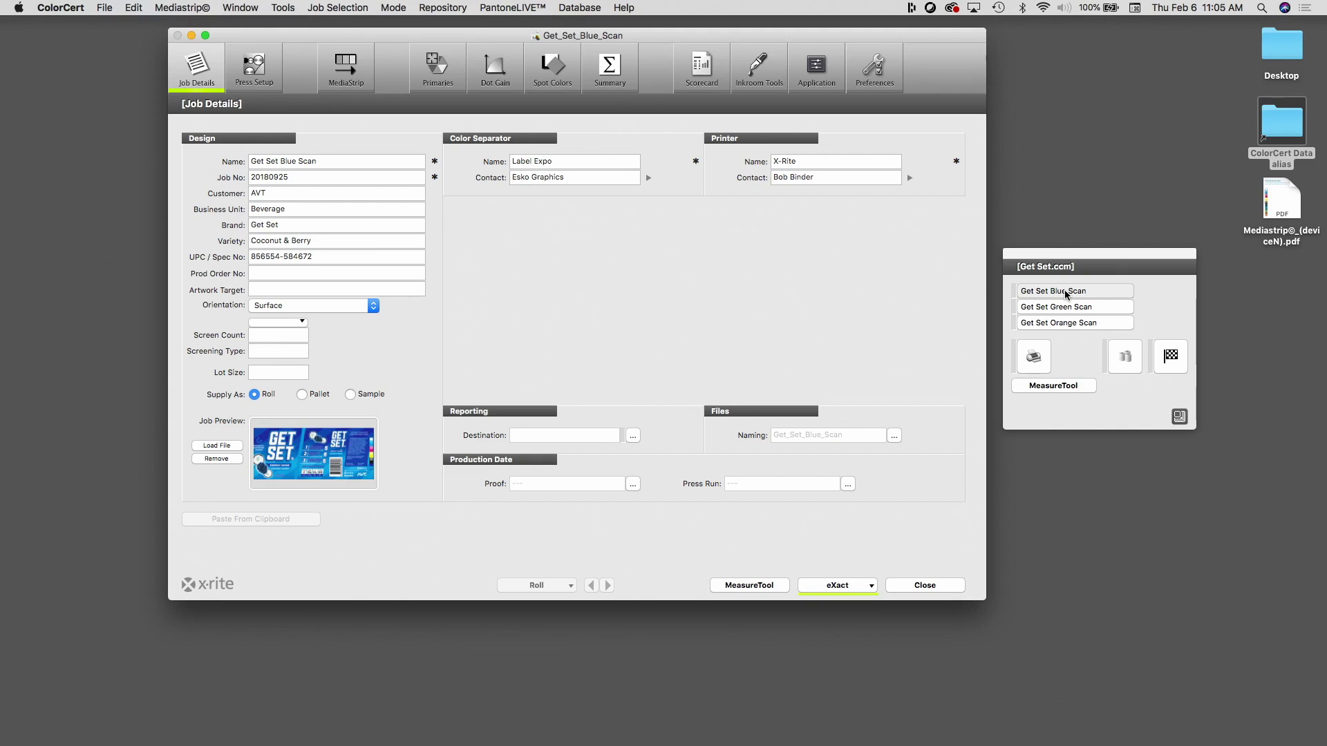
- Take the substrate calibration reading, then measure the Scan [Single Row] strip for all three jobs
{"action": "left_click", "coordinate": [1050, 387]}
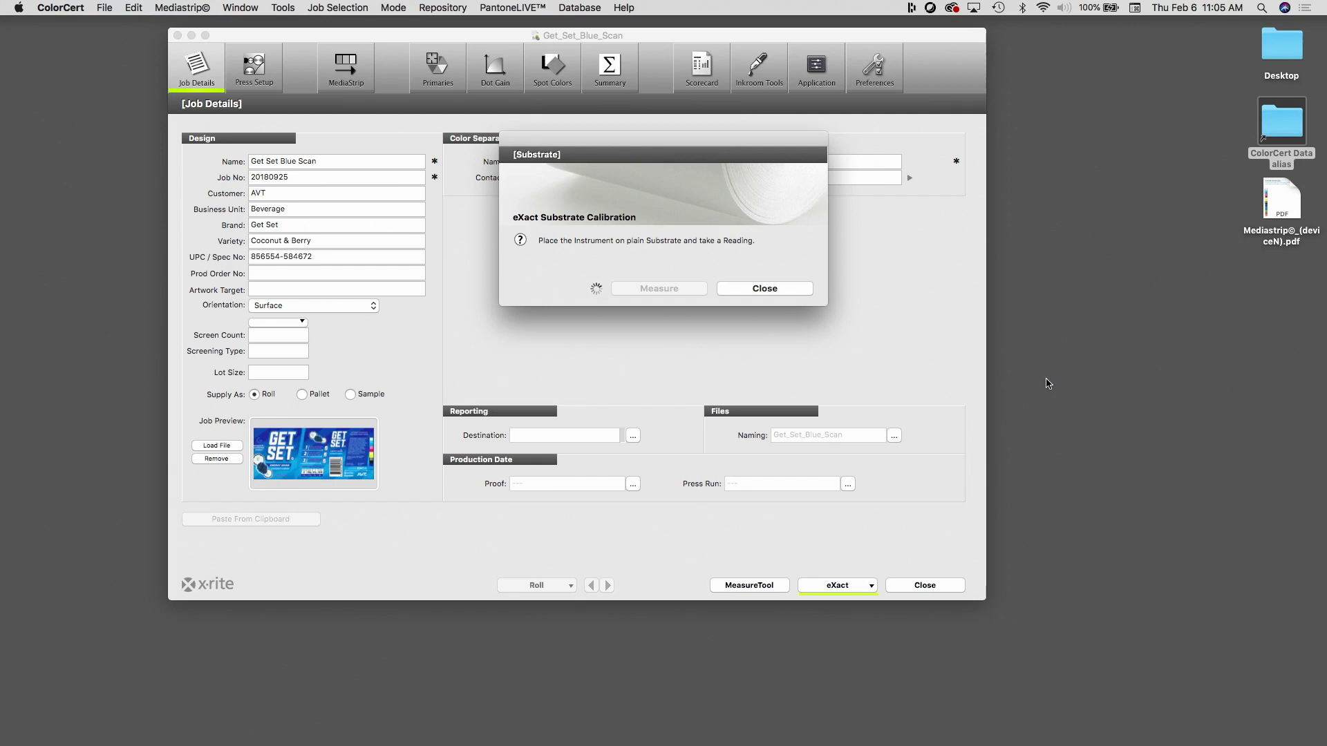
{"action": "key", "text": "Return"}
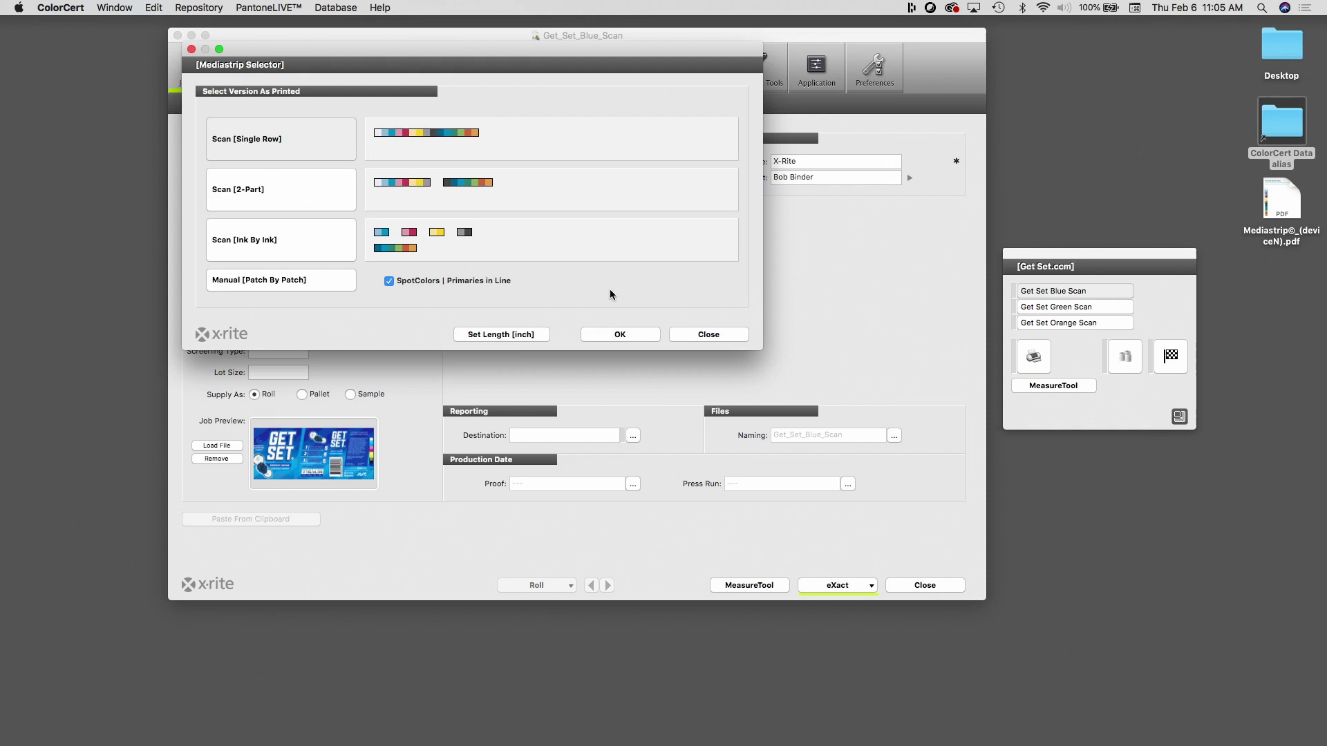
{"action": "left_click", "coordinate": [612, 335]}
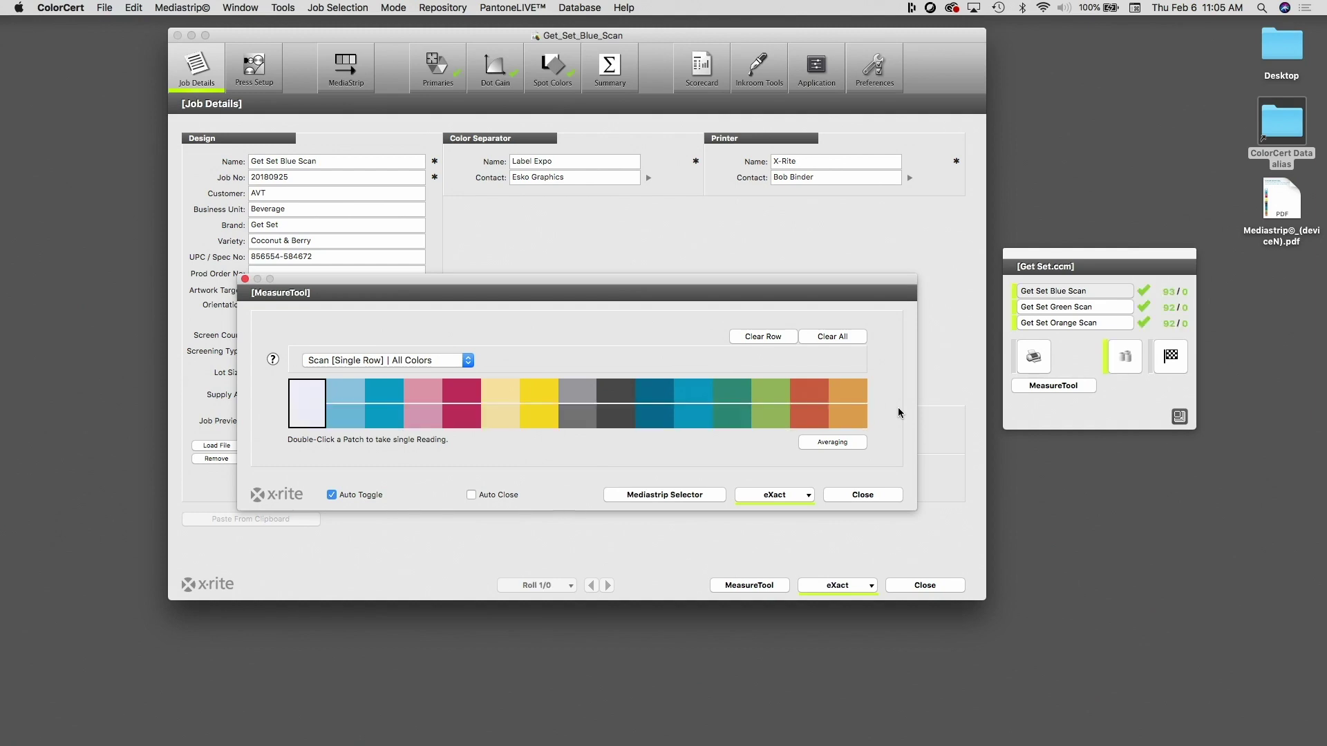
- Close MeasureTool and review the Blue Scan job's primaries, dot gain and spot colour results
{"action": "left_click", "coordinate": [855, 497]}
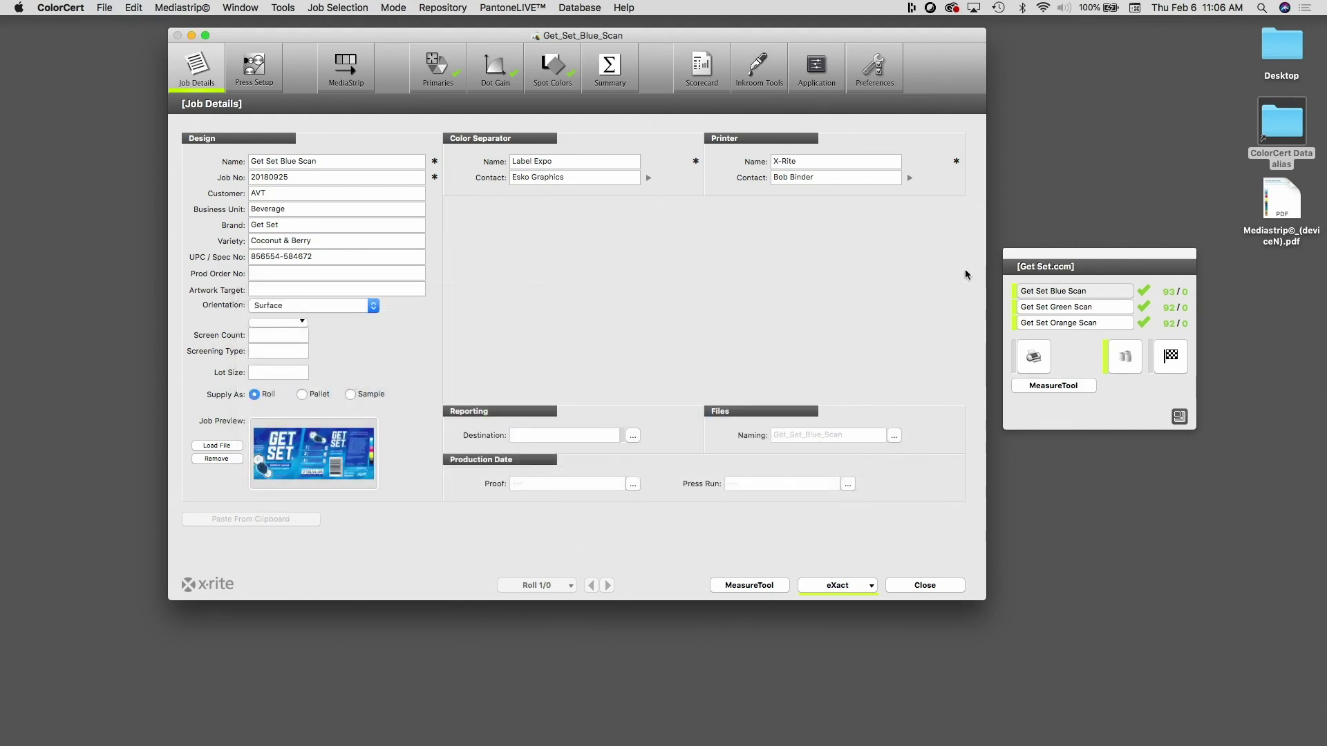
{"action": "left_click", "coordinate": [435, 83]}
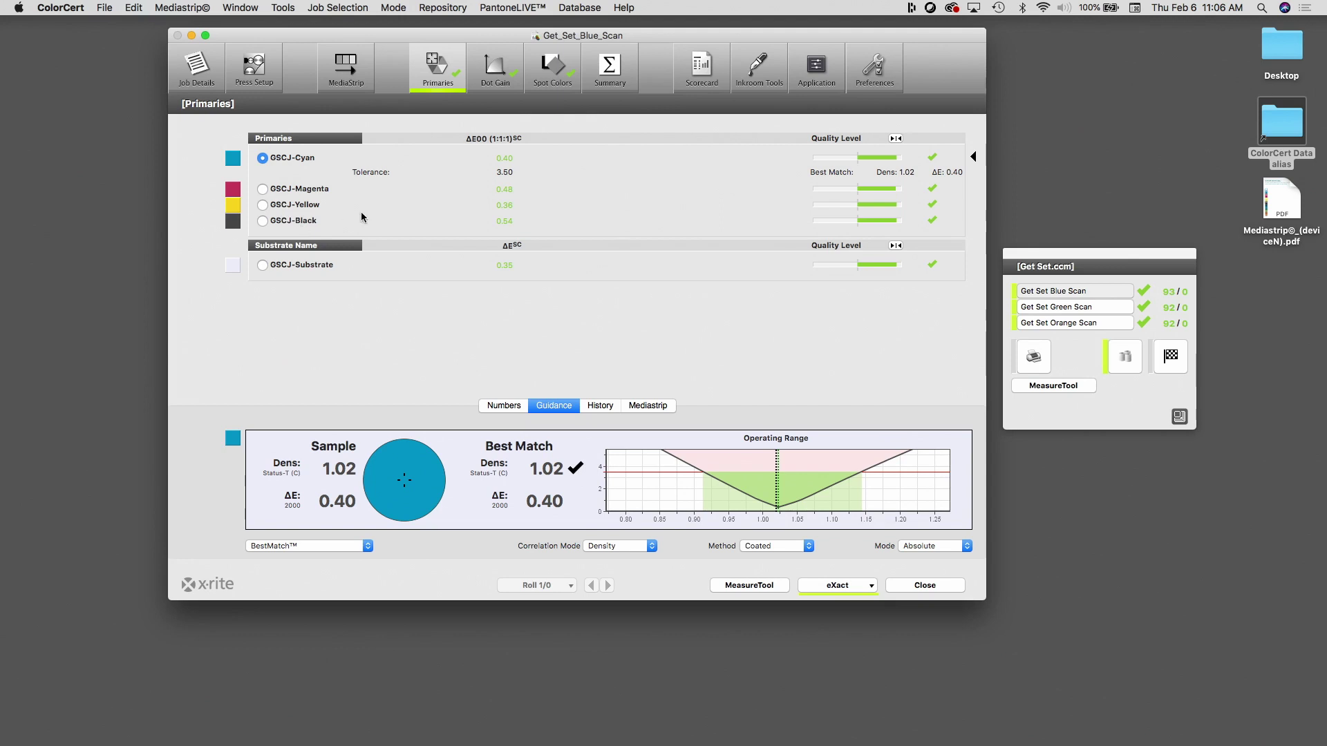
{"action": "left_click", "coordinate": [498, 81]}
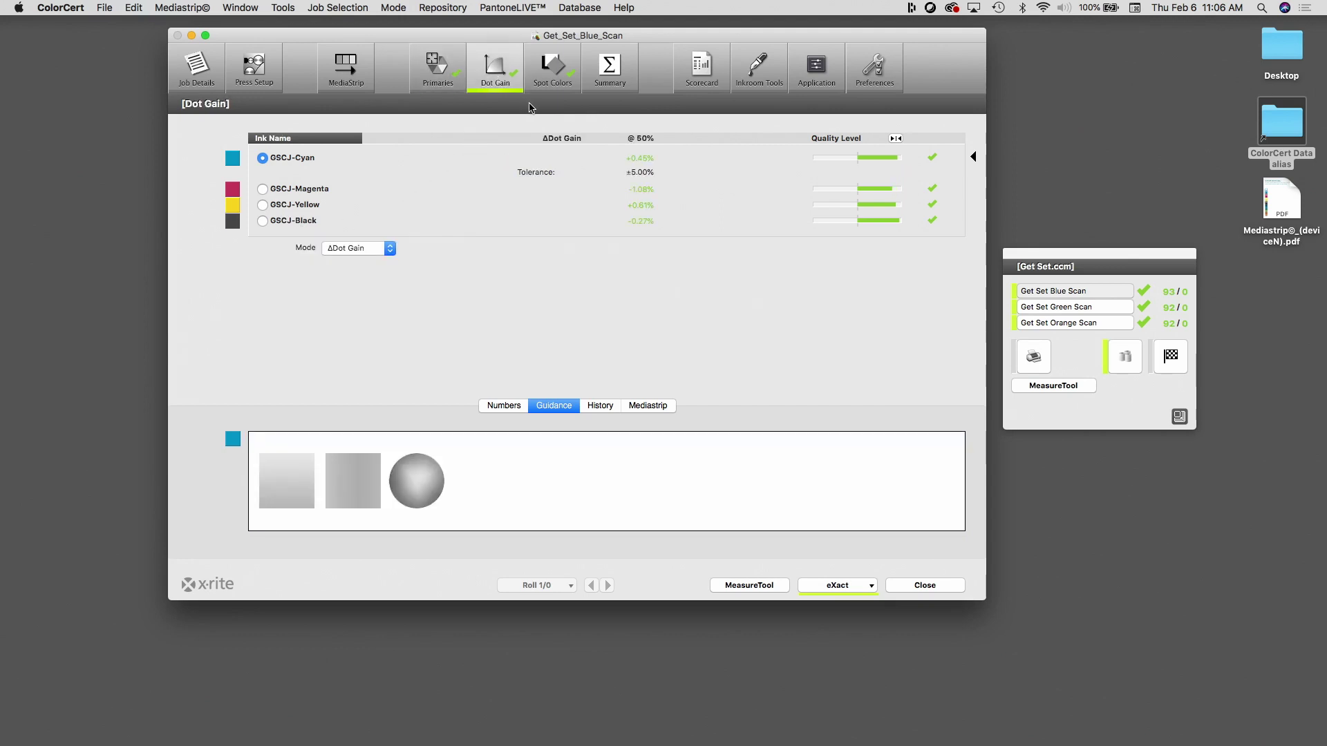
{"action": "left_click", "coordinate": [551, 82]}
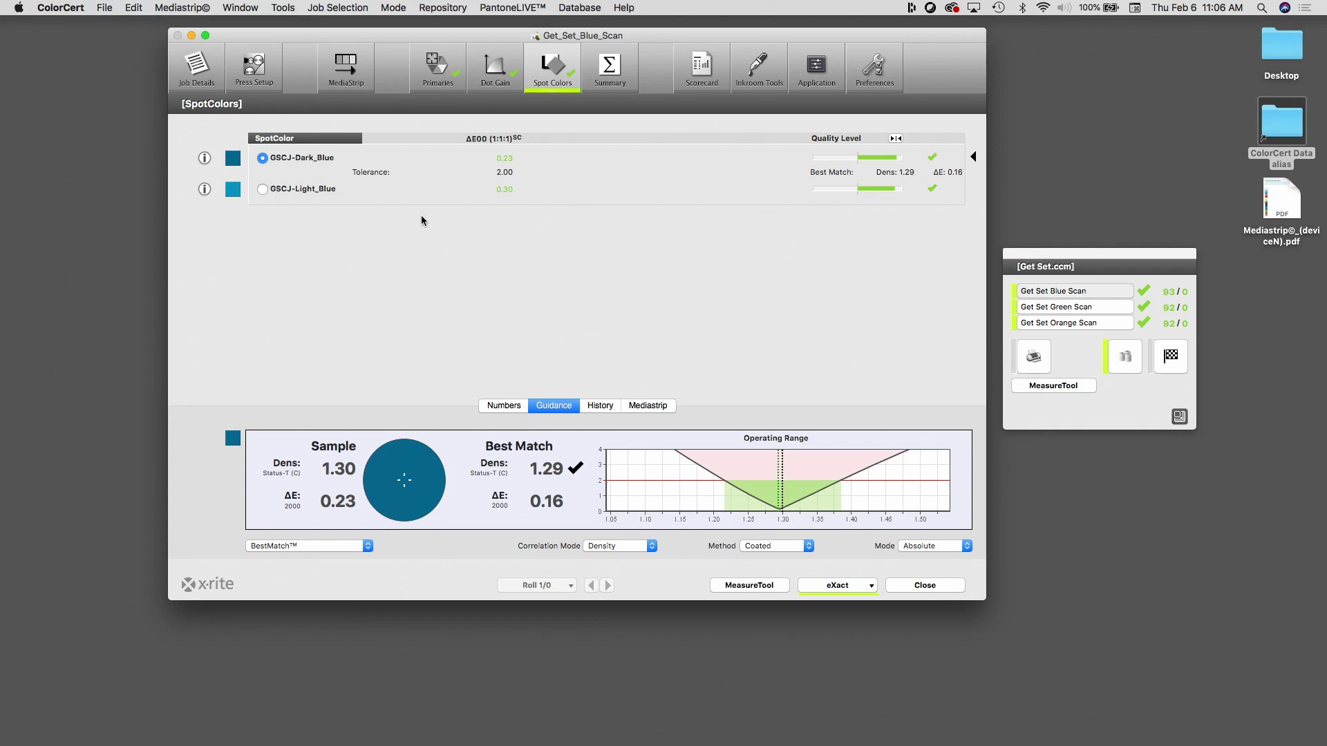
- Check the Green Scan primaries, then the Orange Scan spot colours (ΔE 0.39 and 0.47)
{"action": "left_click", "coordinate": [1061, 310]}
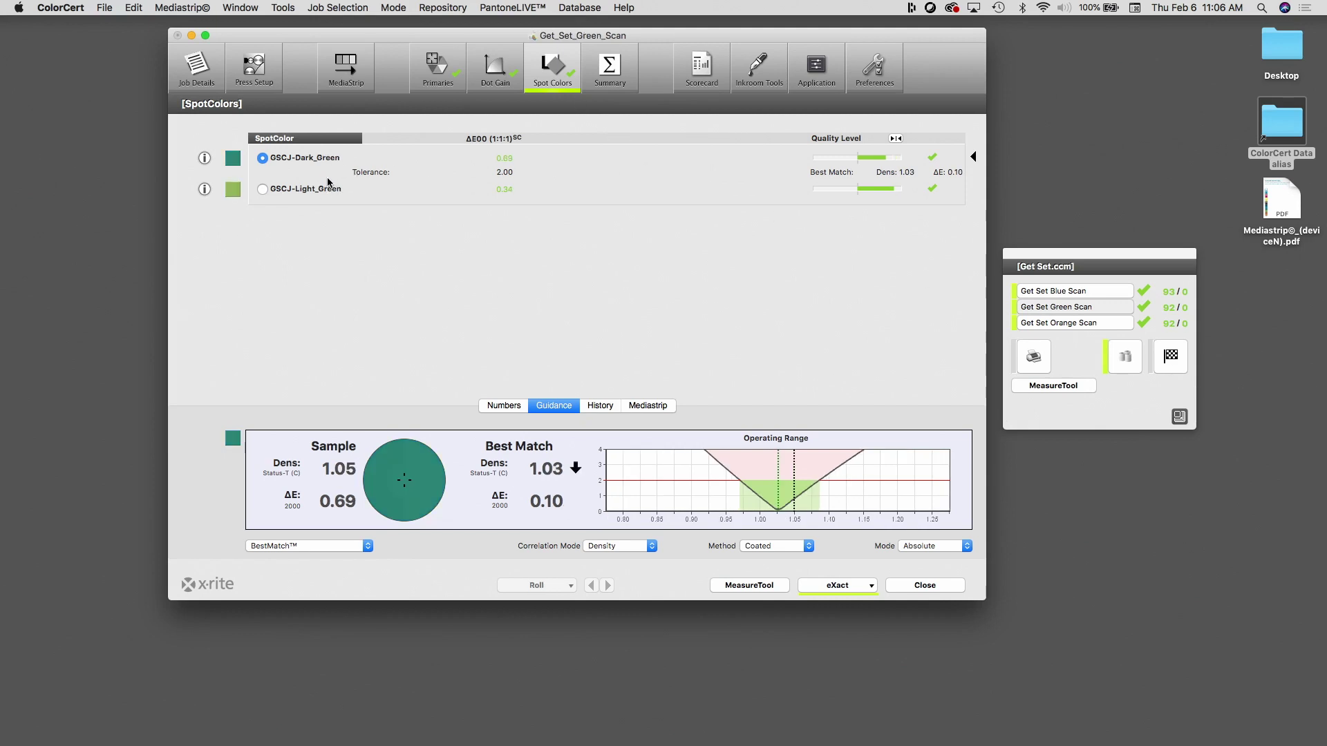
{"action": "left_click", "coordinate": [429, 76]}
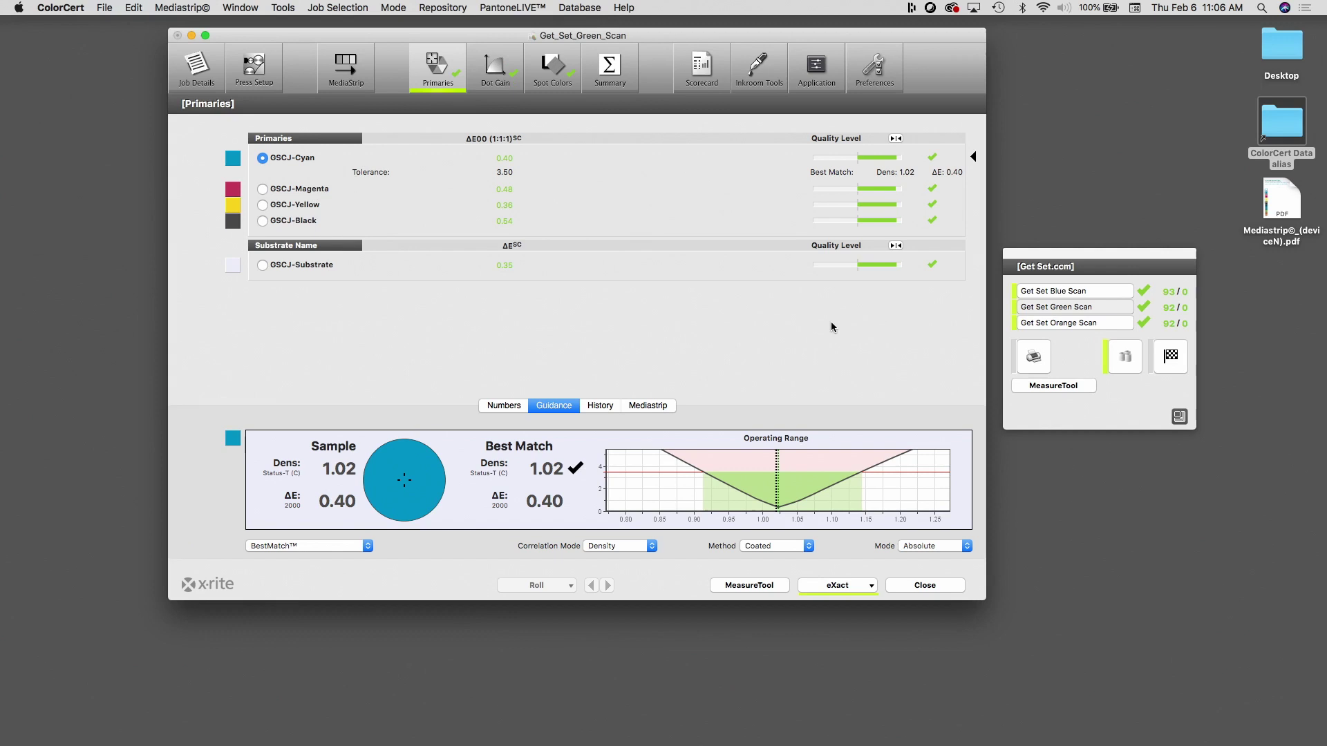
{"action": "left_click", "coordinate": [1049, 323]}
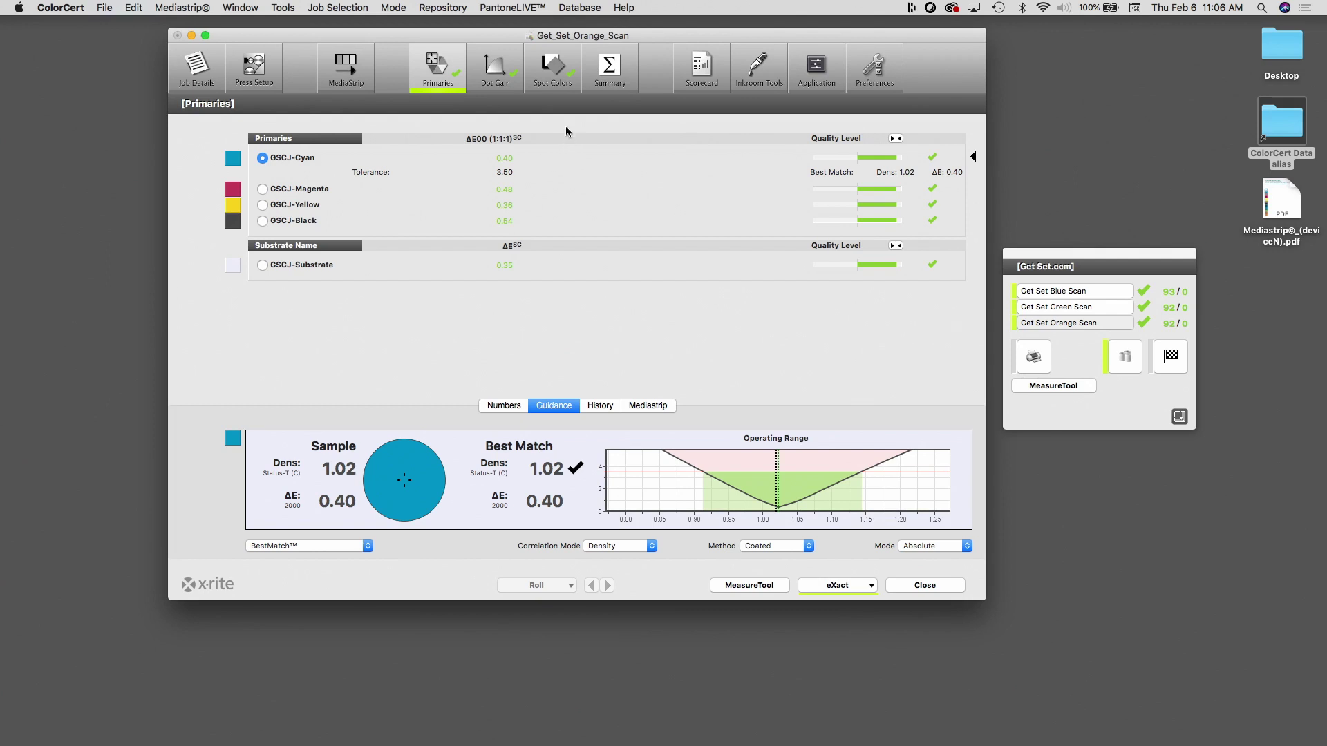
{"action": "left_click", "coordinate": [542, 95]}
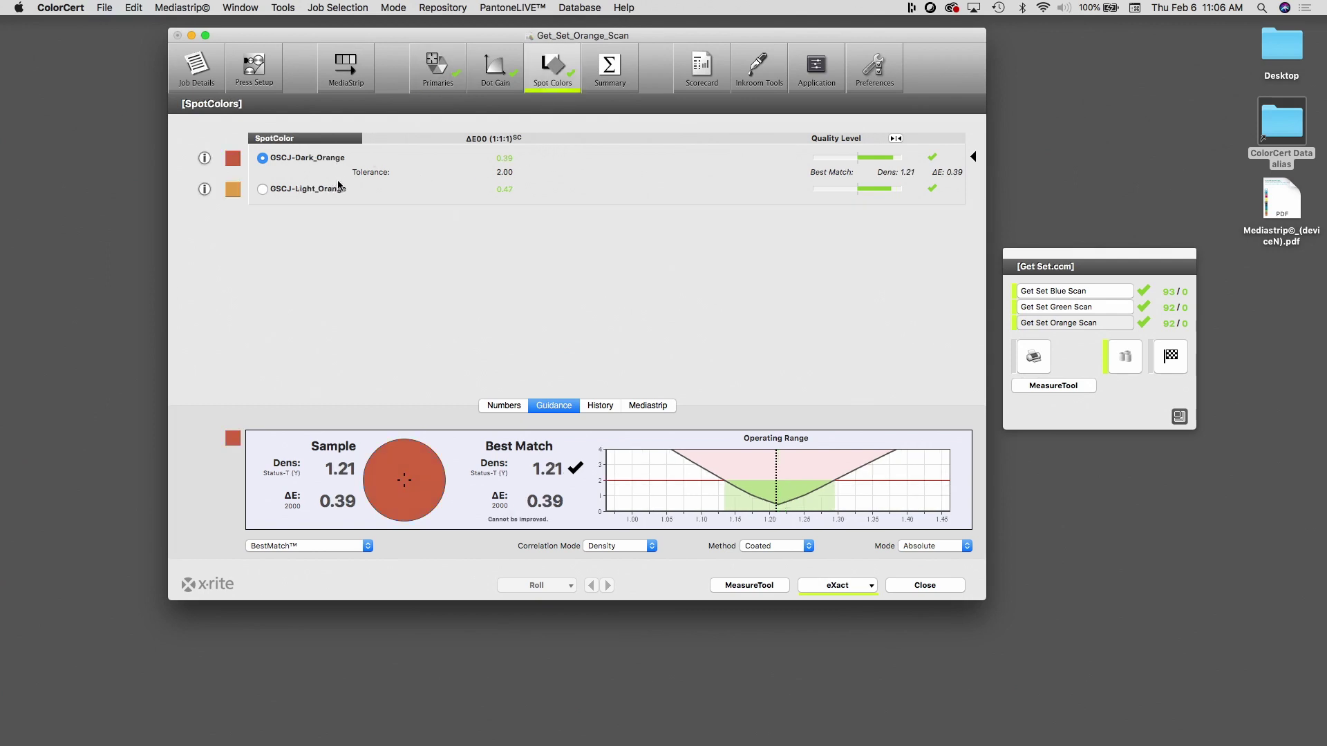
{"action": "mouse_move", "coordinate": [347, 170]}
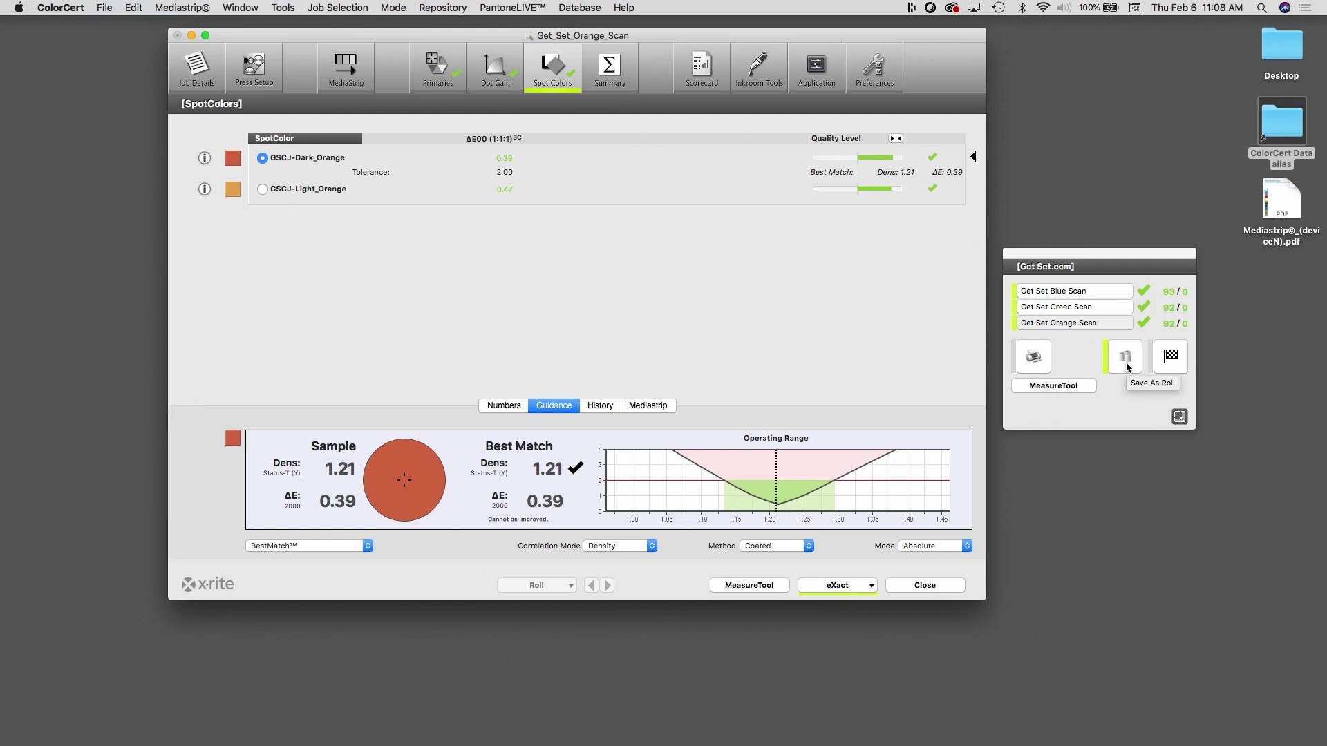
- Save the measurement as Roll 1 and view the Summary showing 92, ACCEPTABLE
{"action": "left_click", "coordinate": [1126, 365]}
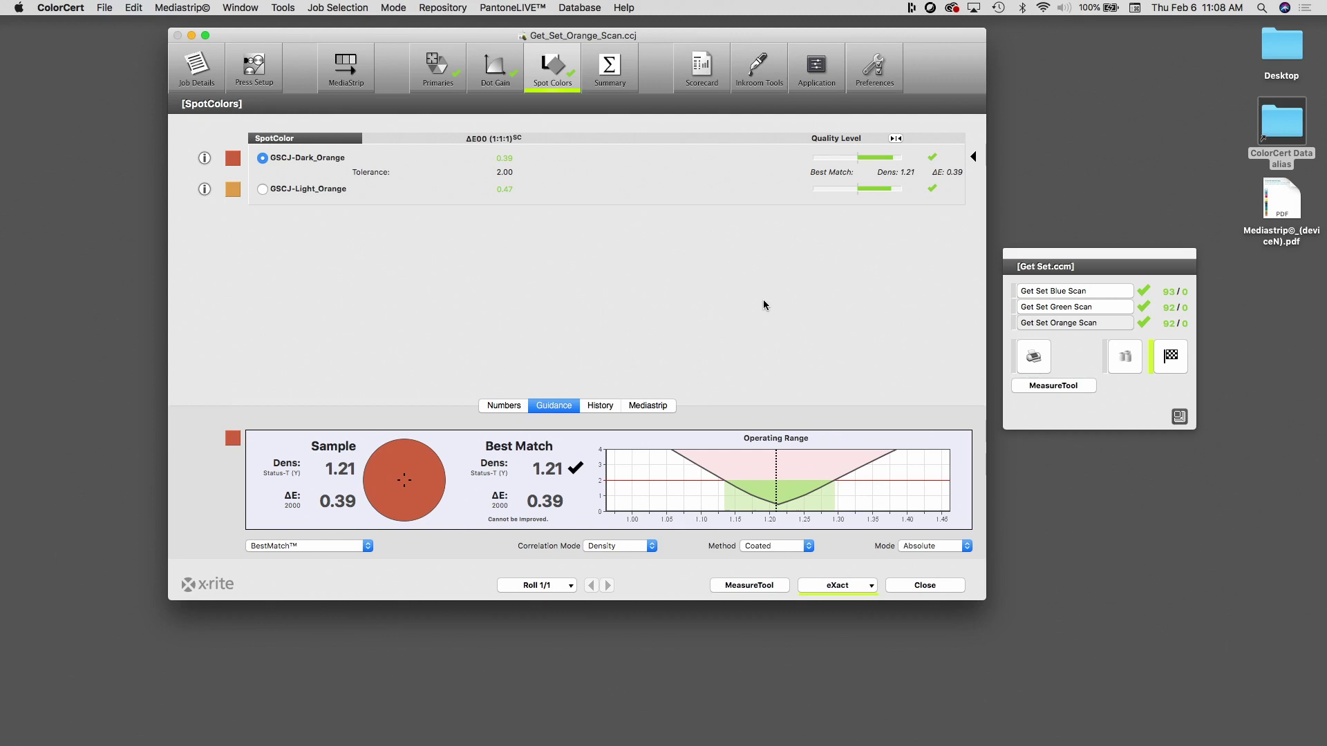
{"action": "left_click", "coordinate": [612, 76]}
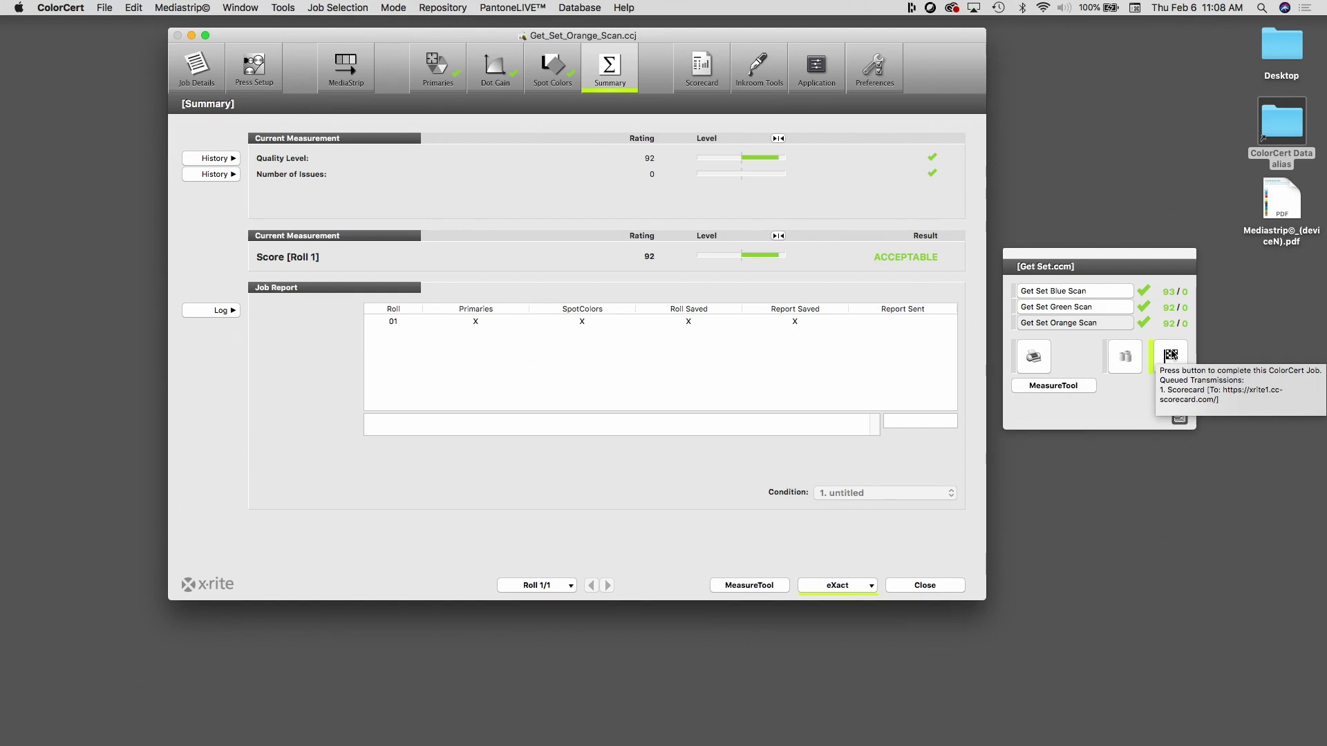
- Complete the Blue Scan job, confirm it, and send its report to Scorecard
{"action": "left_click", "coordinate": [1170, 355]}
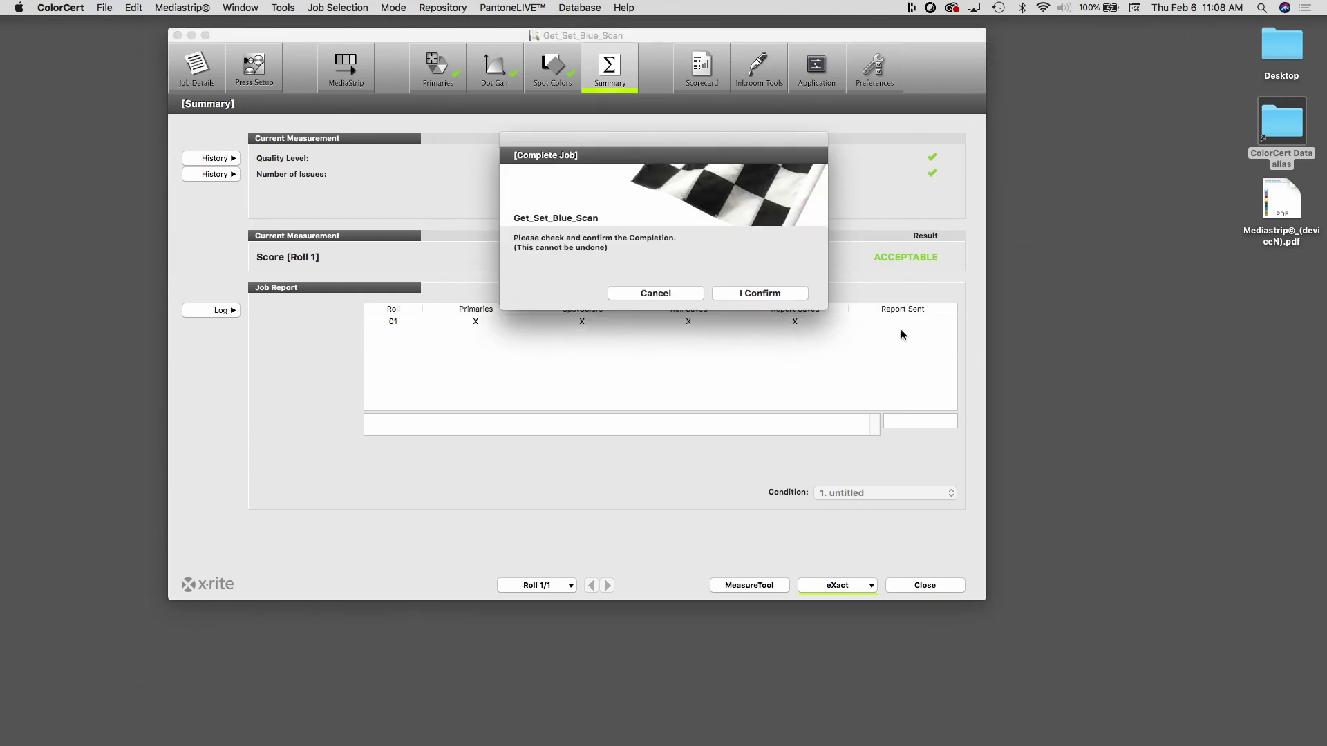
{"action": "left_click", "coordinate": [772, 296]}
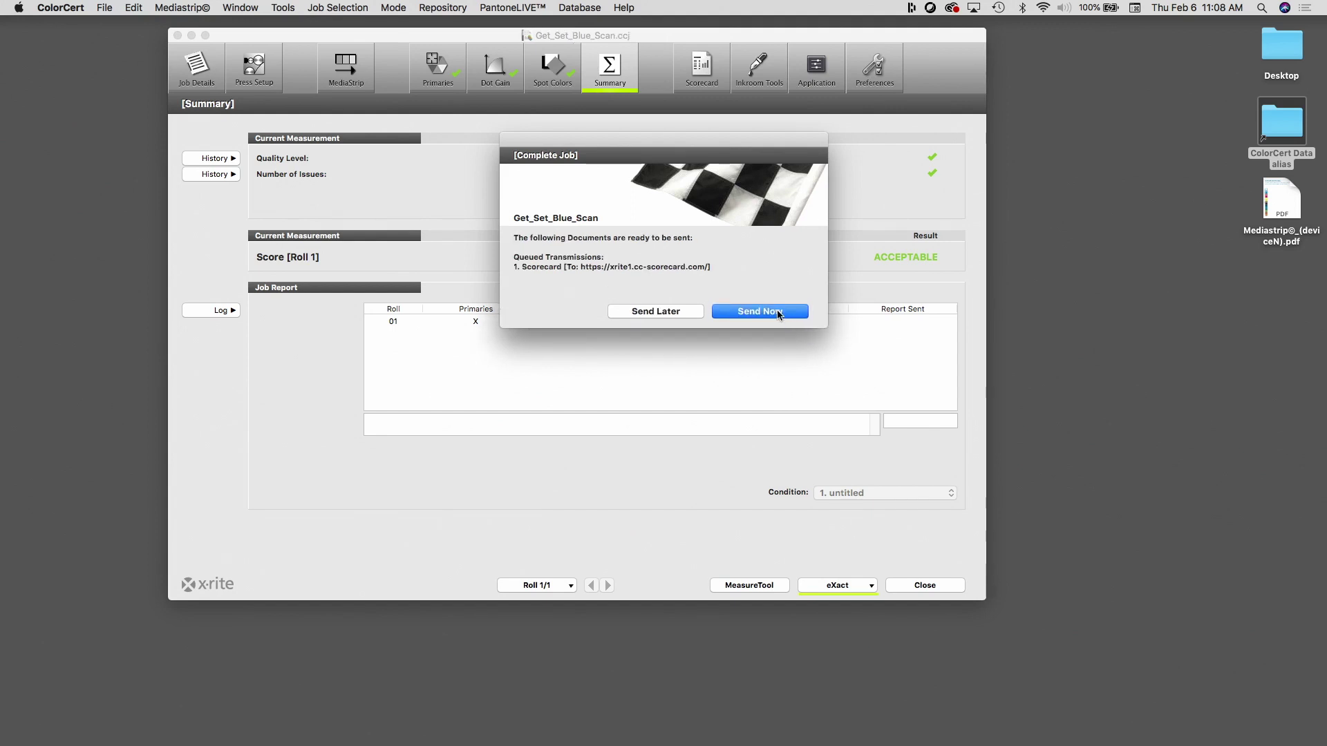
{"action": "left_click", "coordinate": [779, 315]}
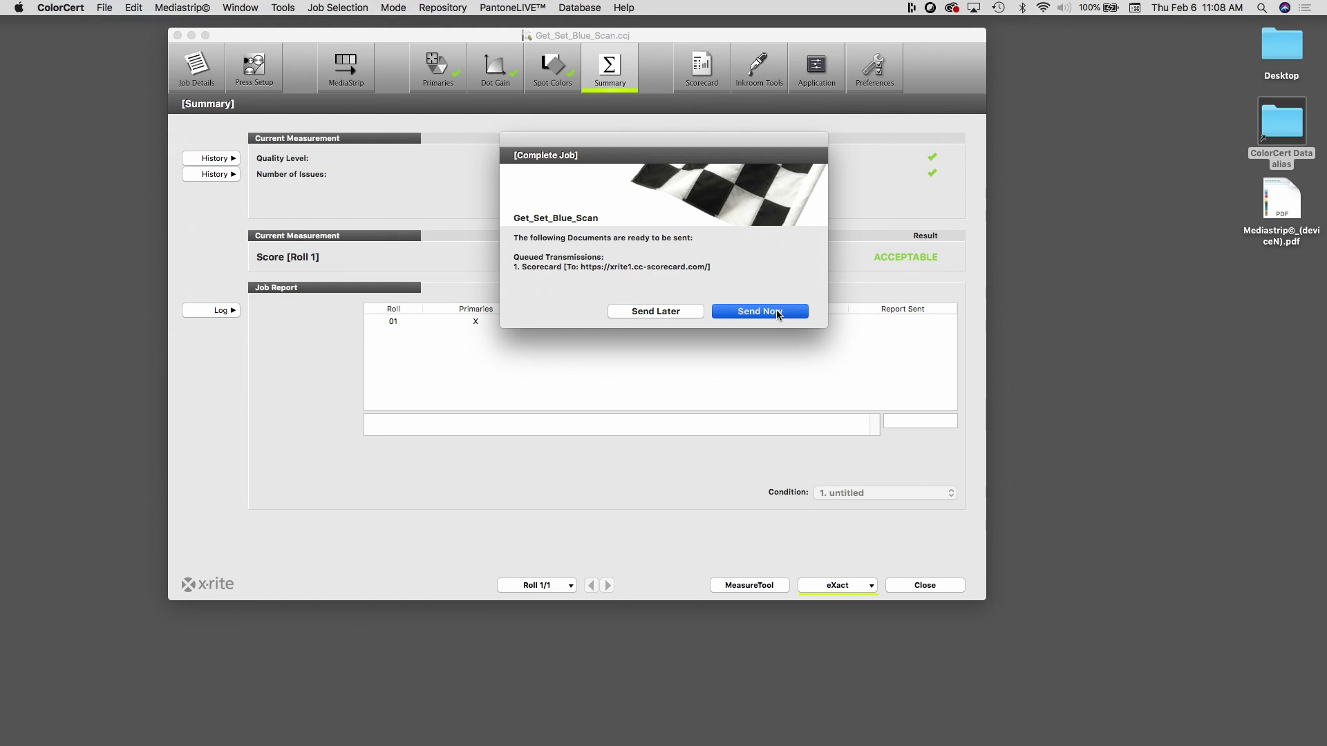
{"action": "left_click", "coordinate": [760, 312]}
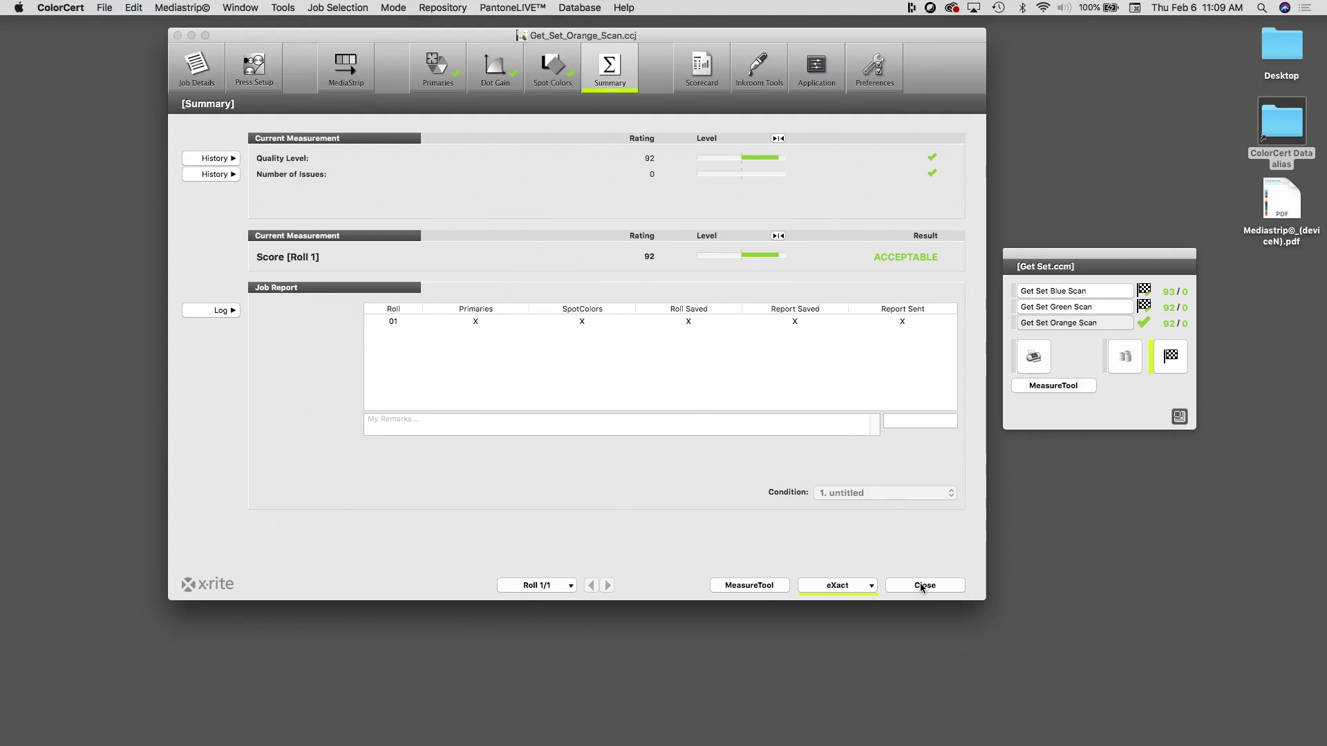
- Close the Get_Set_Orange_Scan job window to return to the ColorCert Chooser
{"action": "left_click", "coordinate": [922, 588]}
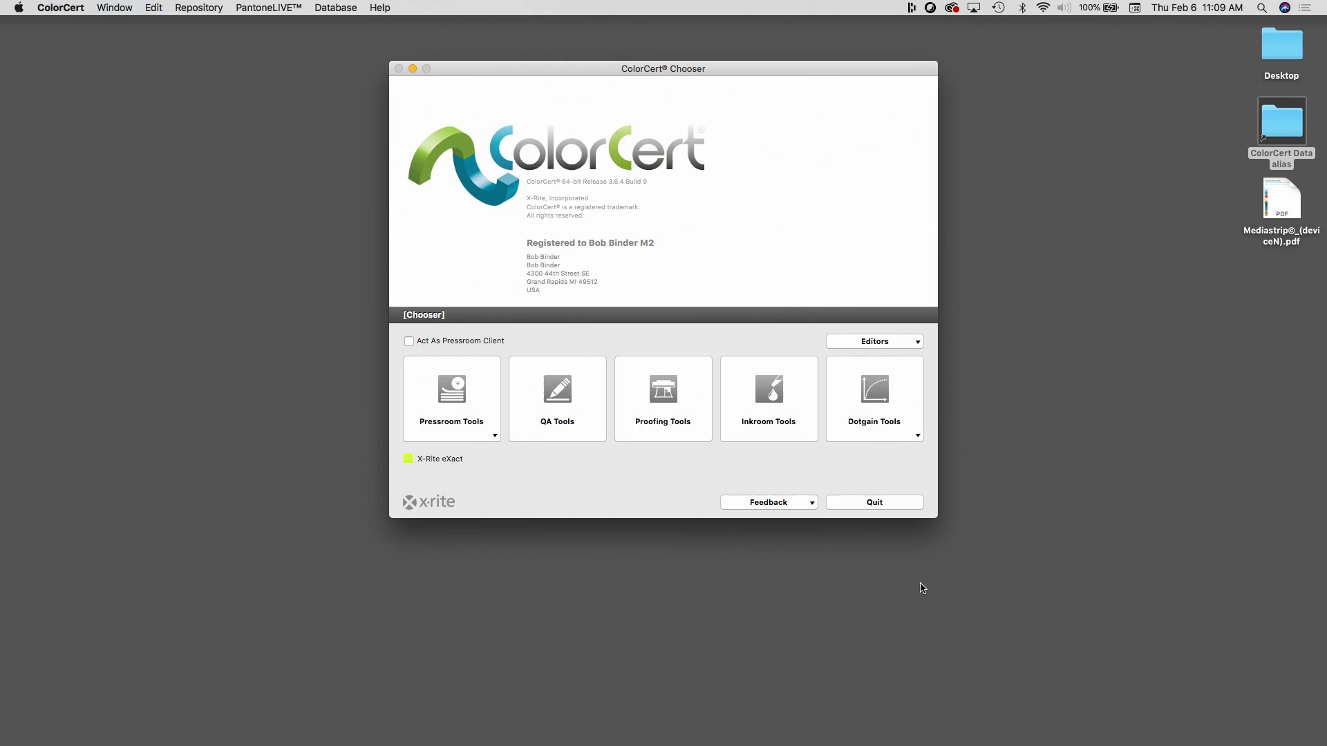